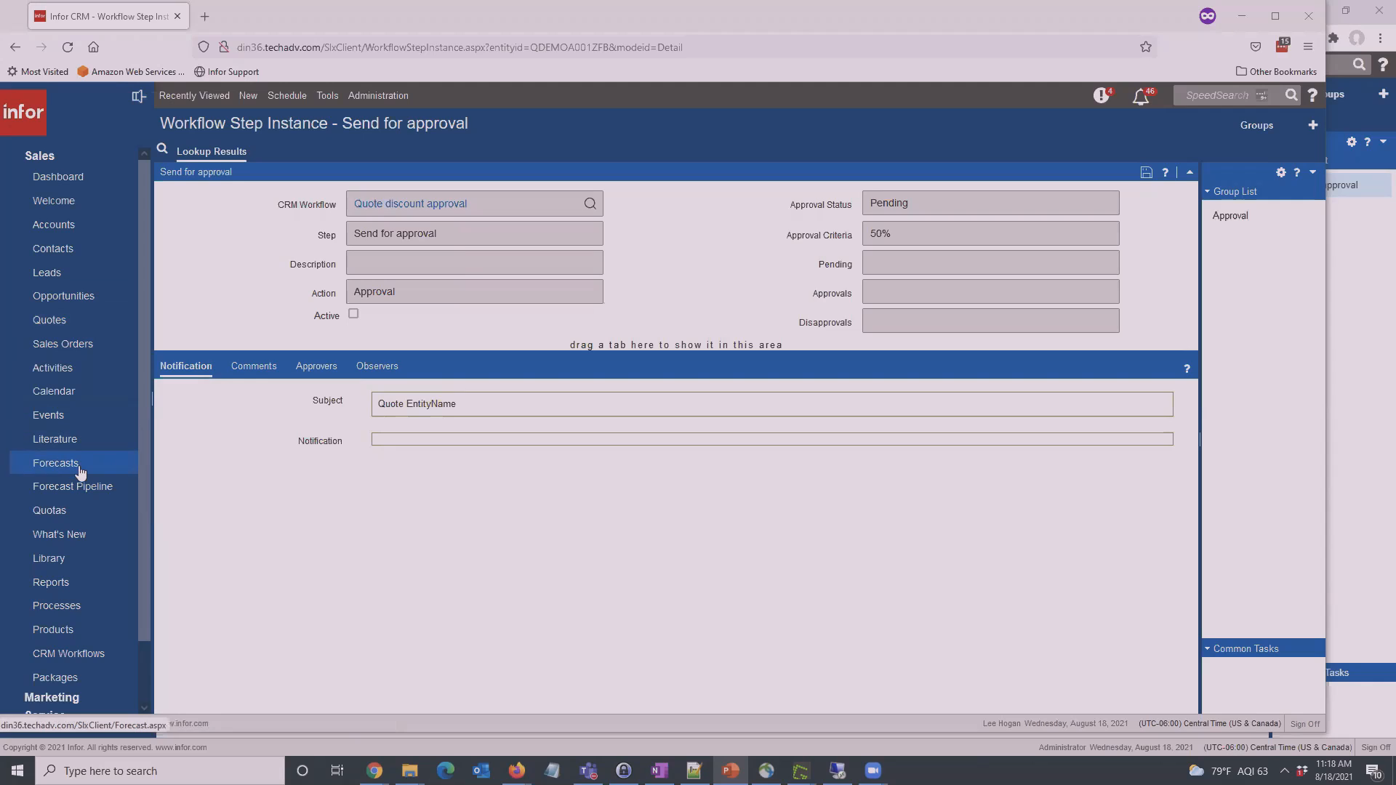
Open the Quotas list and check which new record types this sales user can create.
left_click(85, 510)
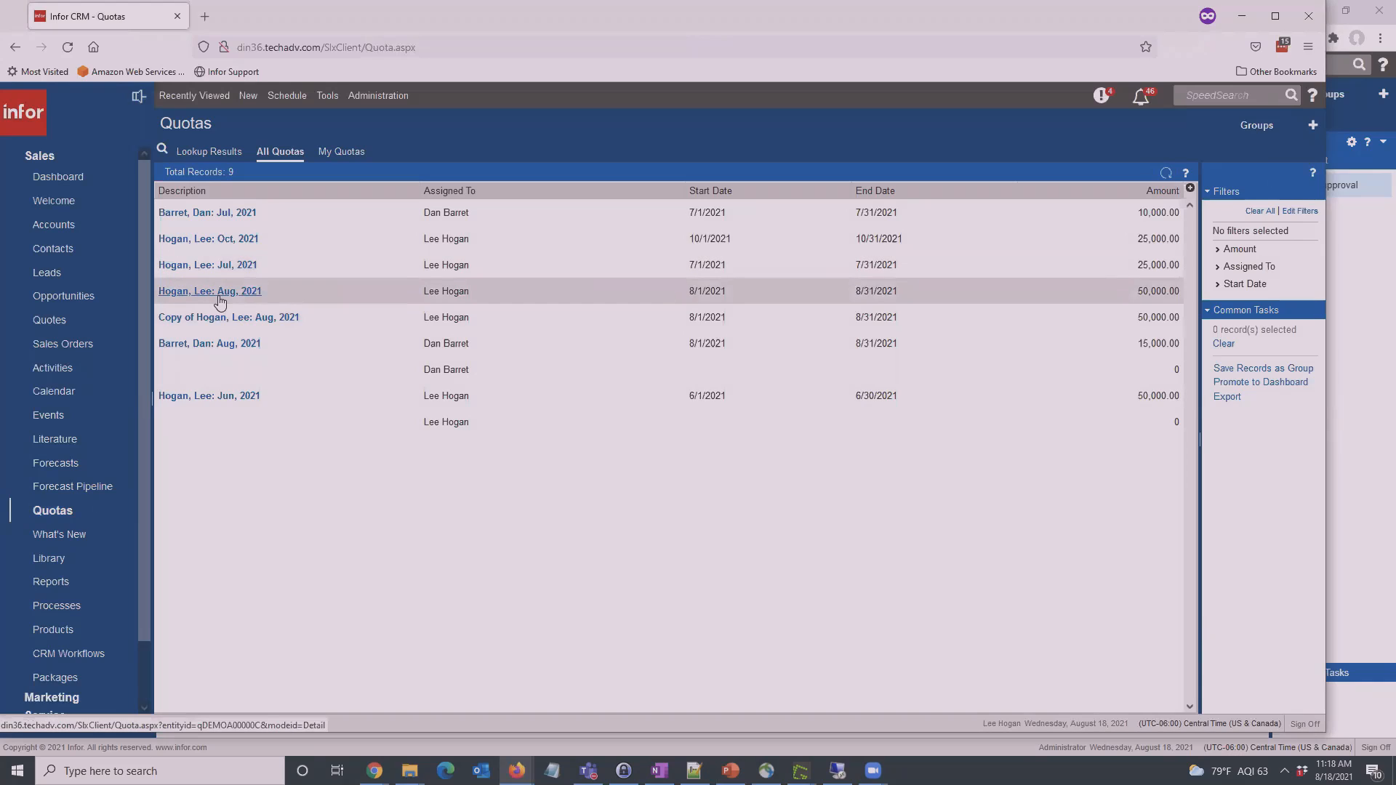
left_click(249, 96)
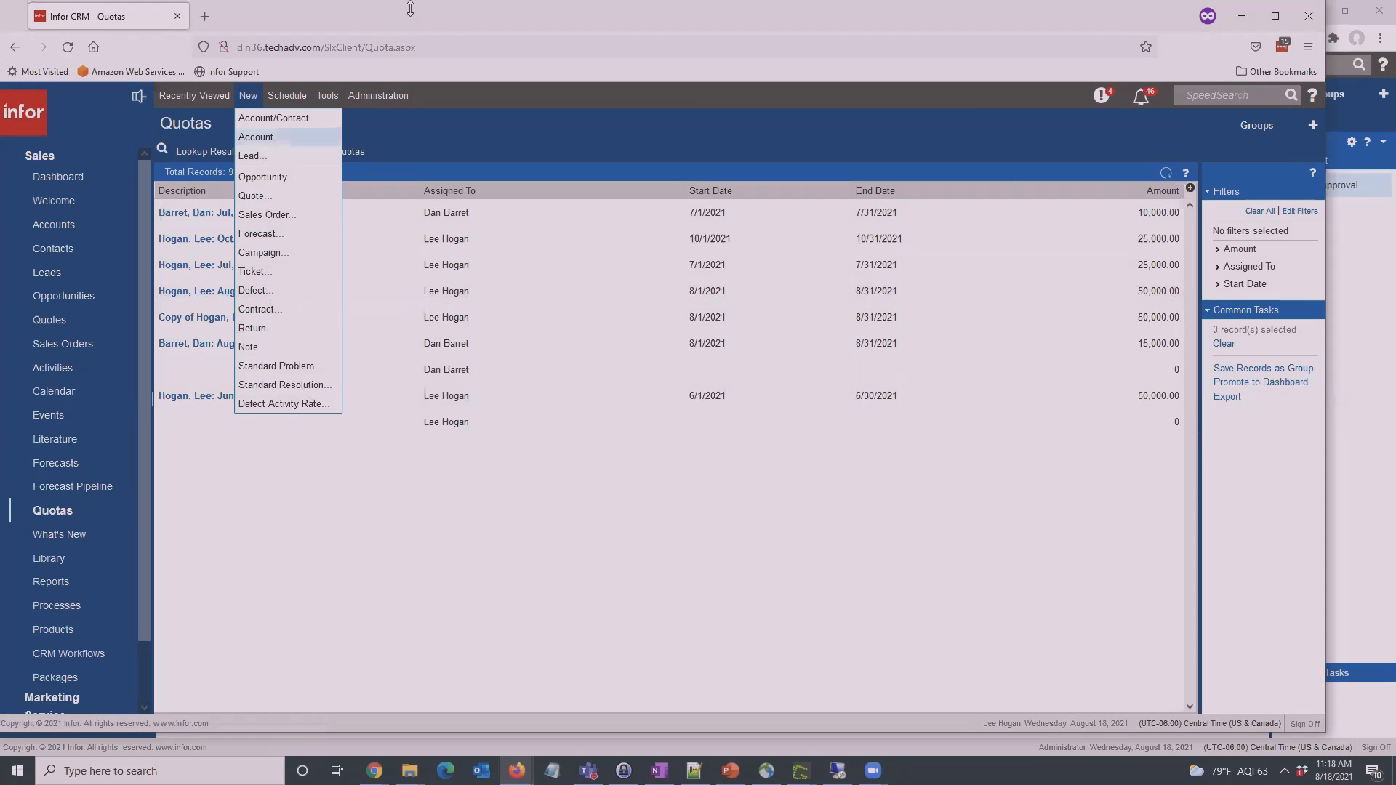
Switch to the administrator's Chrome session, open its Quotas list and check the new record types for a Quota entry.
left_click(517, 771)
left_click(420, 19)
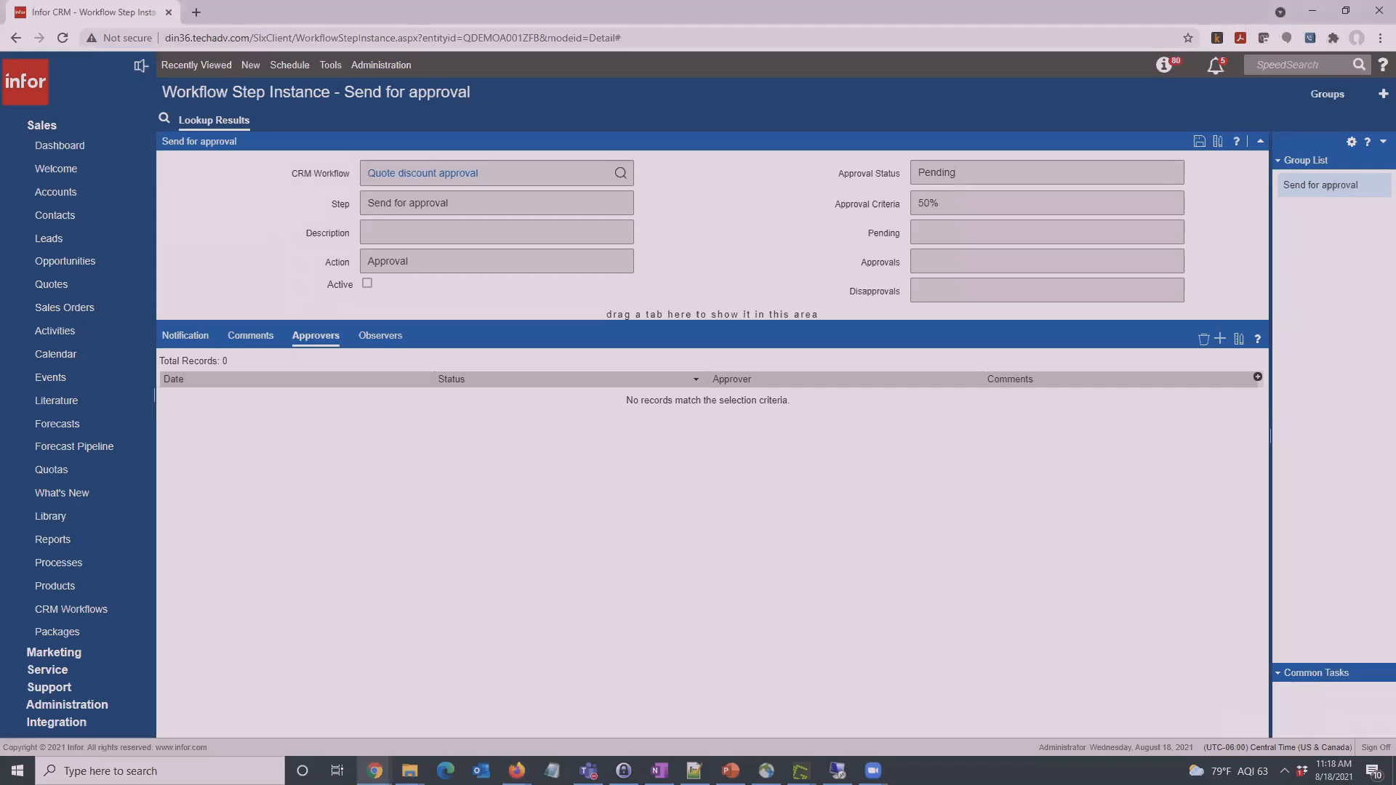
left_click(74, 472)
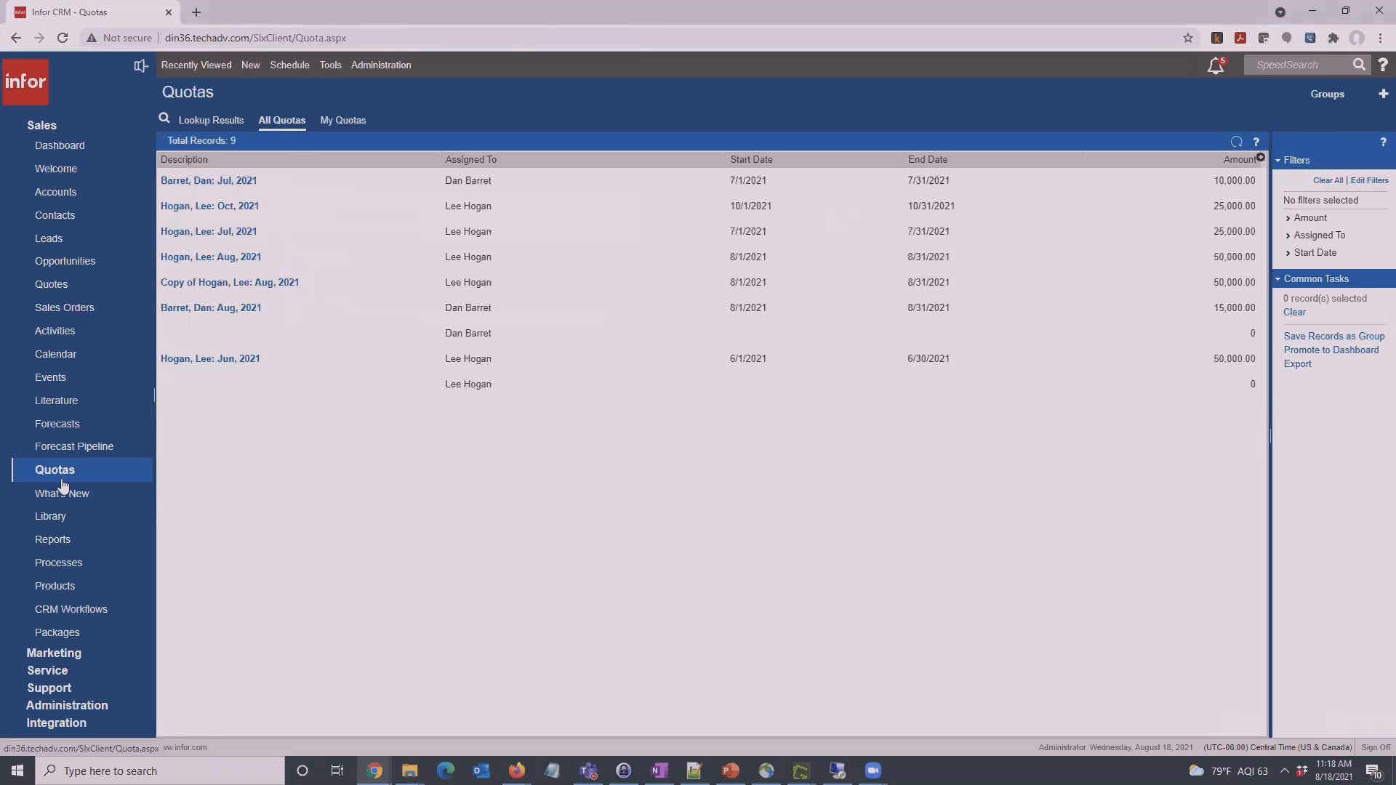
left_click(247, 64)
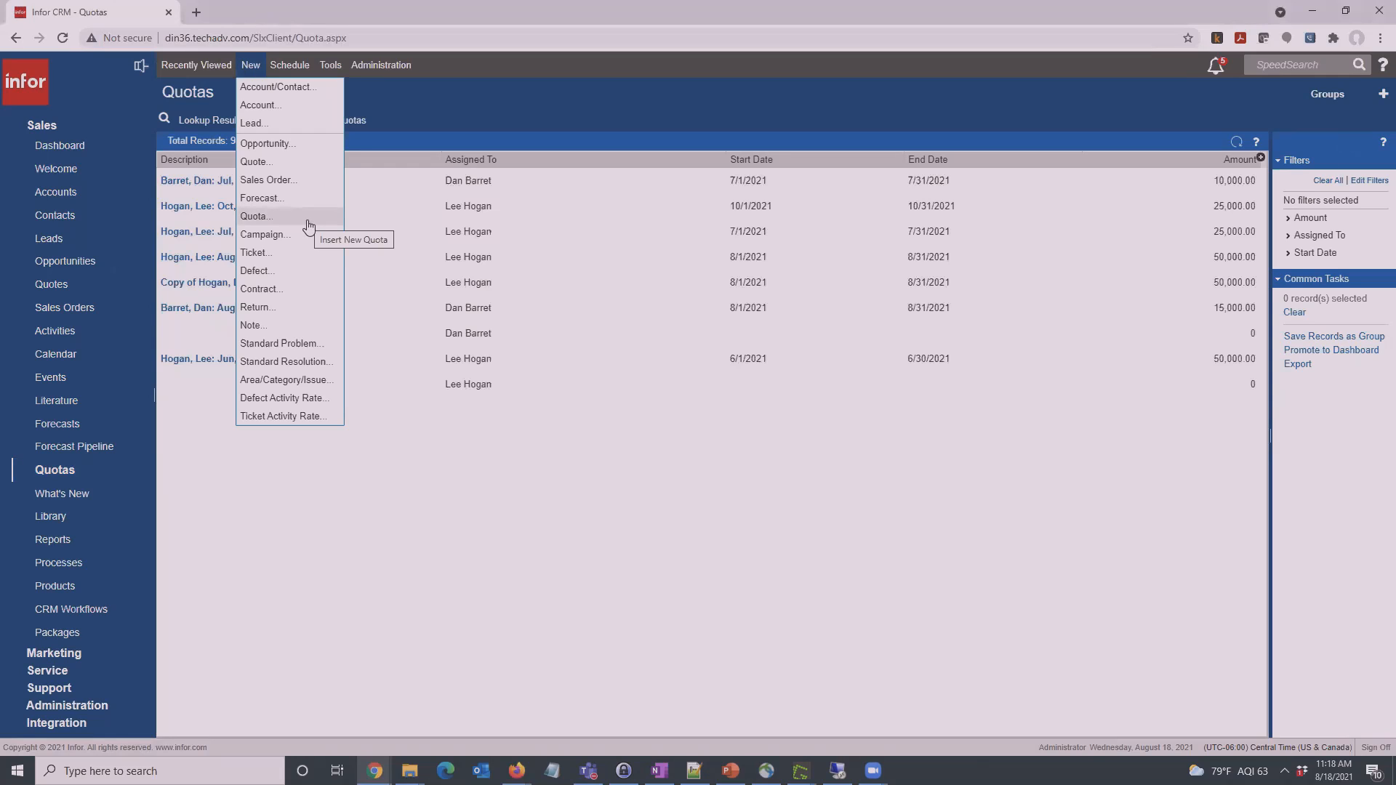
left_click(478, 451)
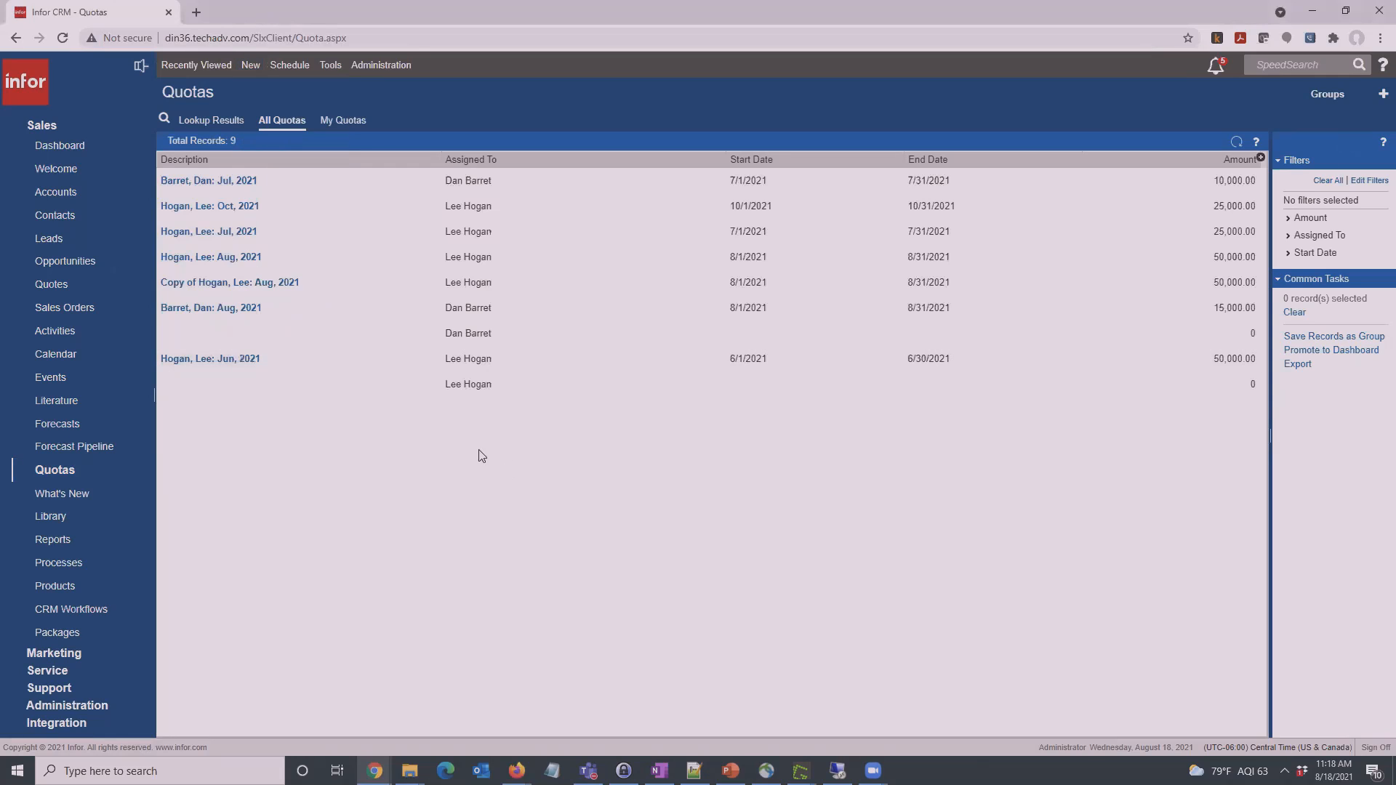
Copy the original 50,000 August 2021 quota to the next period, set the September copy's amount to 75000 and save it.
left_click(206, 259)
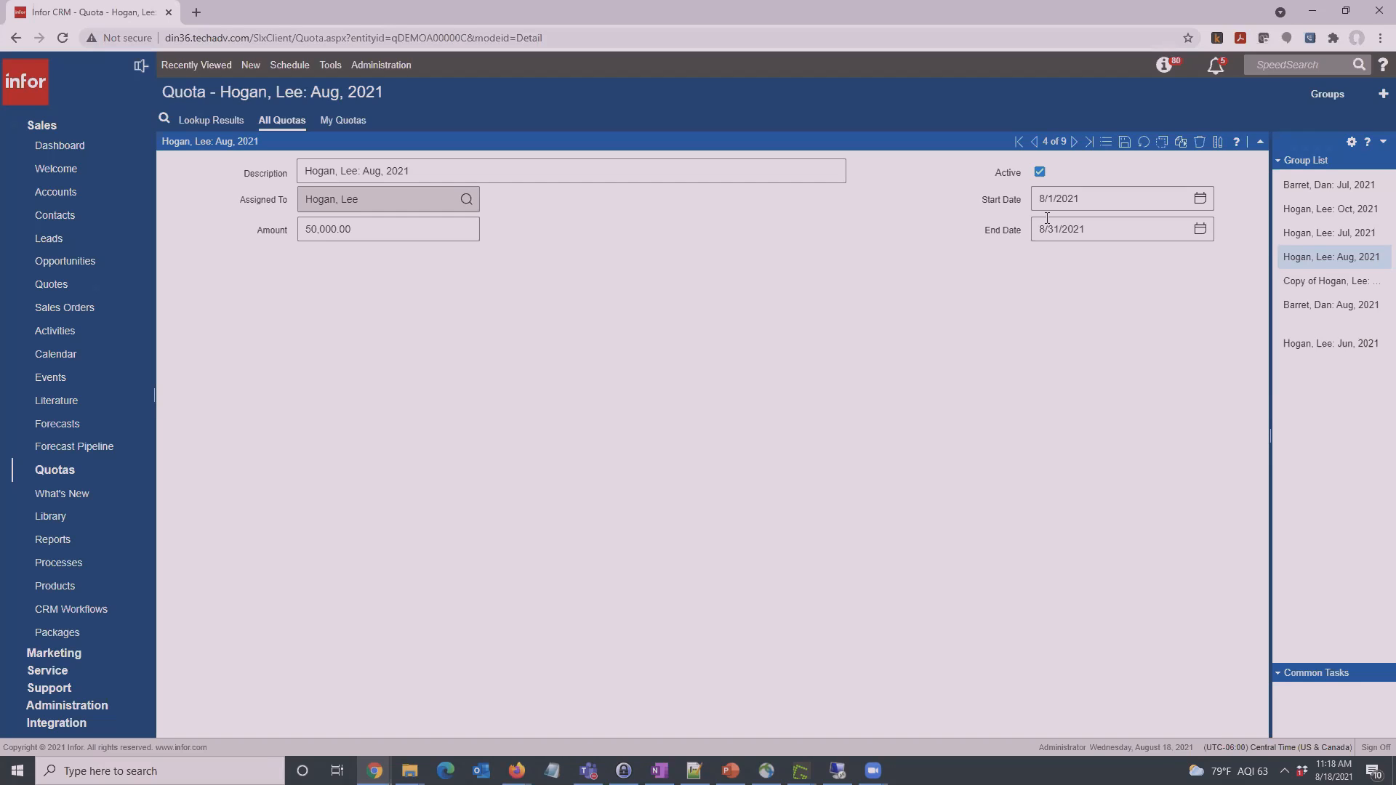
left_click(1181, 150)
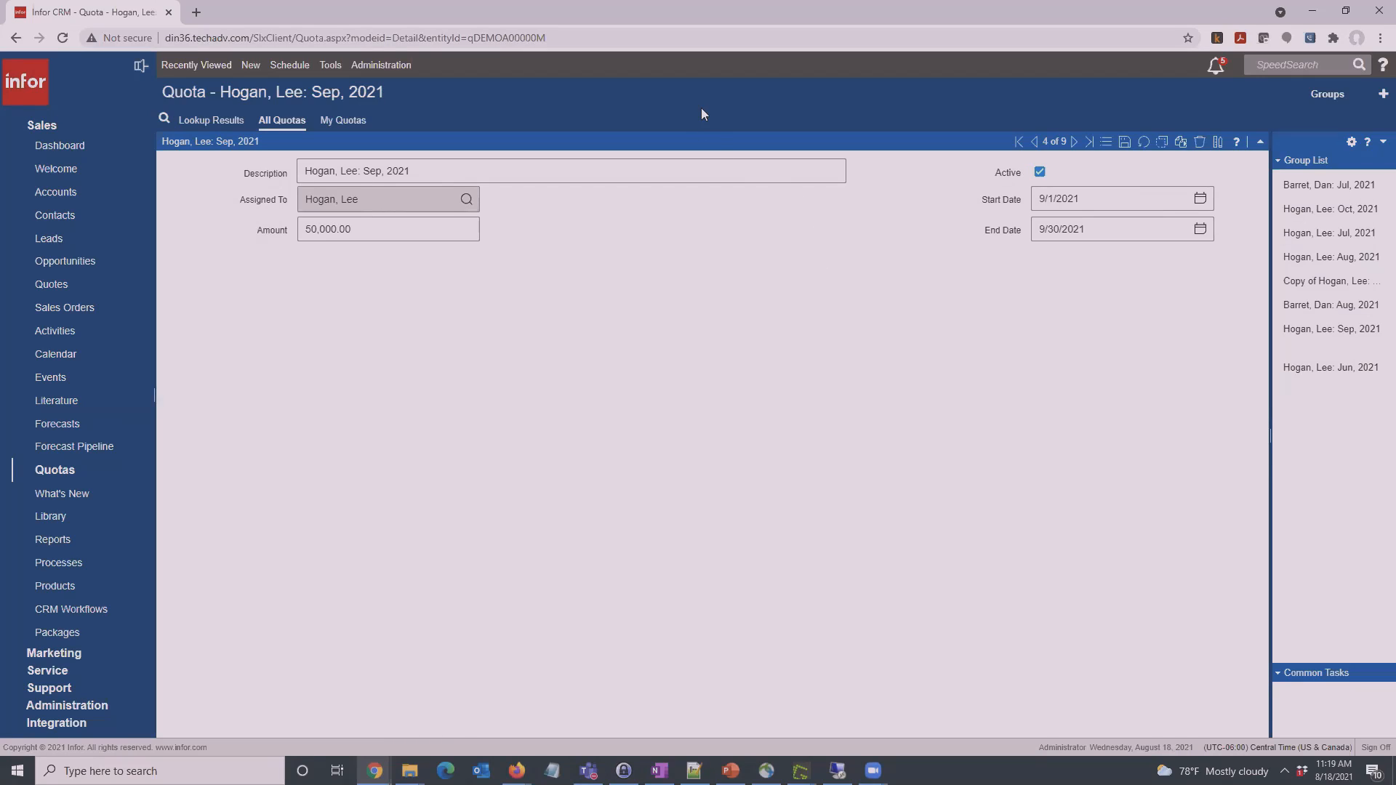
left_click(370, 222)
type("75000")
left_click(1125, 143)
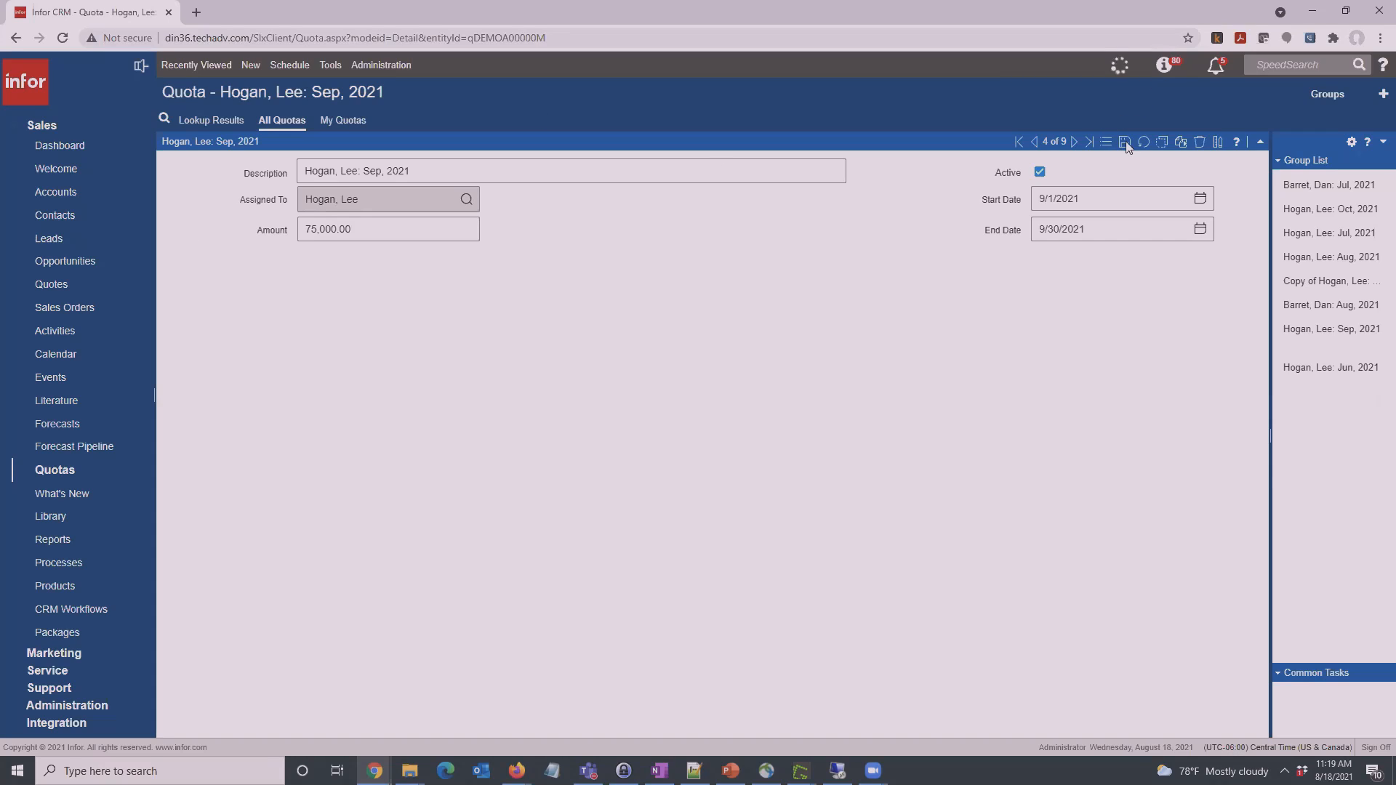
Duplicate the September 2021 quota and assign the copy to the network user listed directly below ADMIN.
left_click(1163, 143)
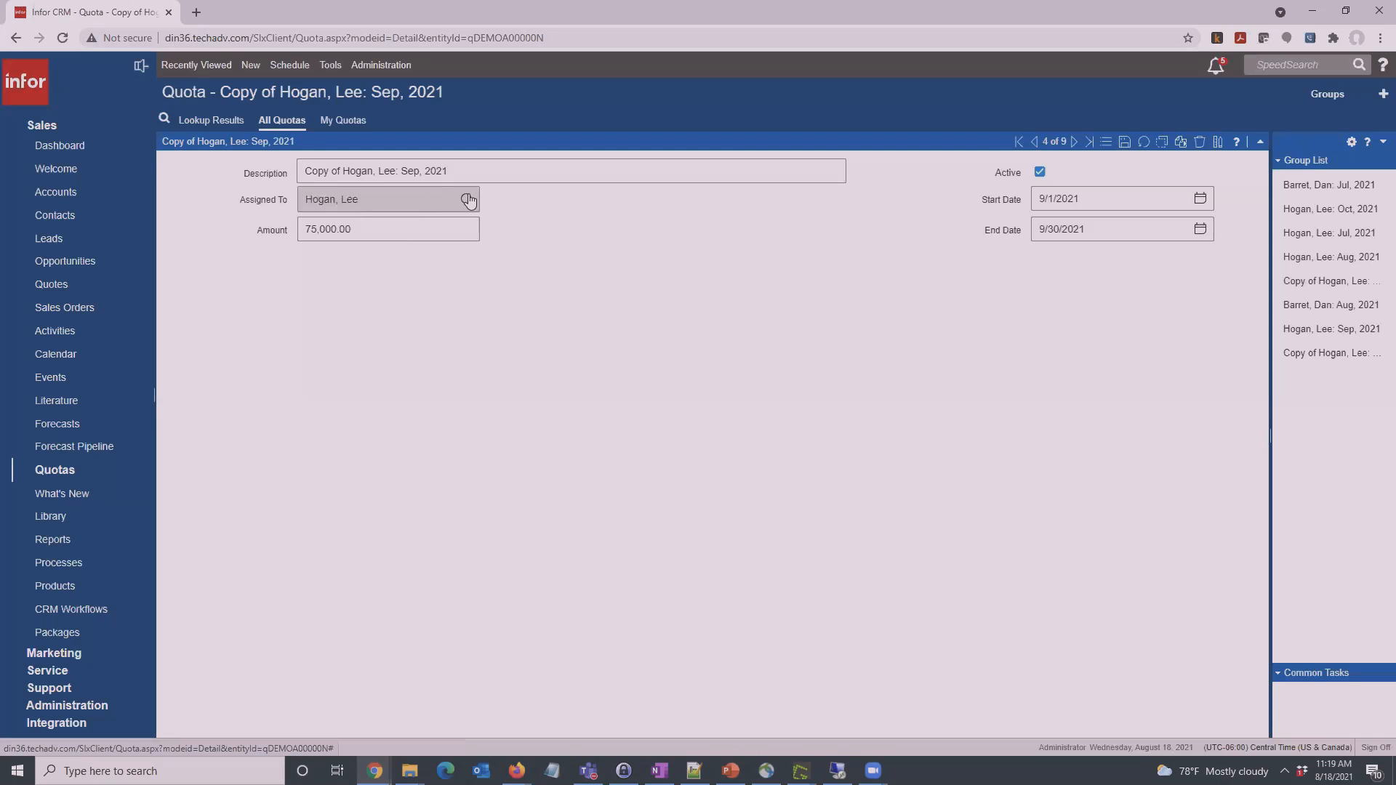
left_click(467, 200)
left_click(404, 266)
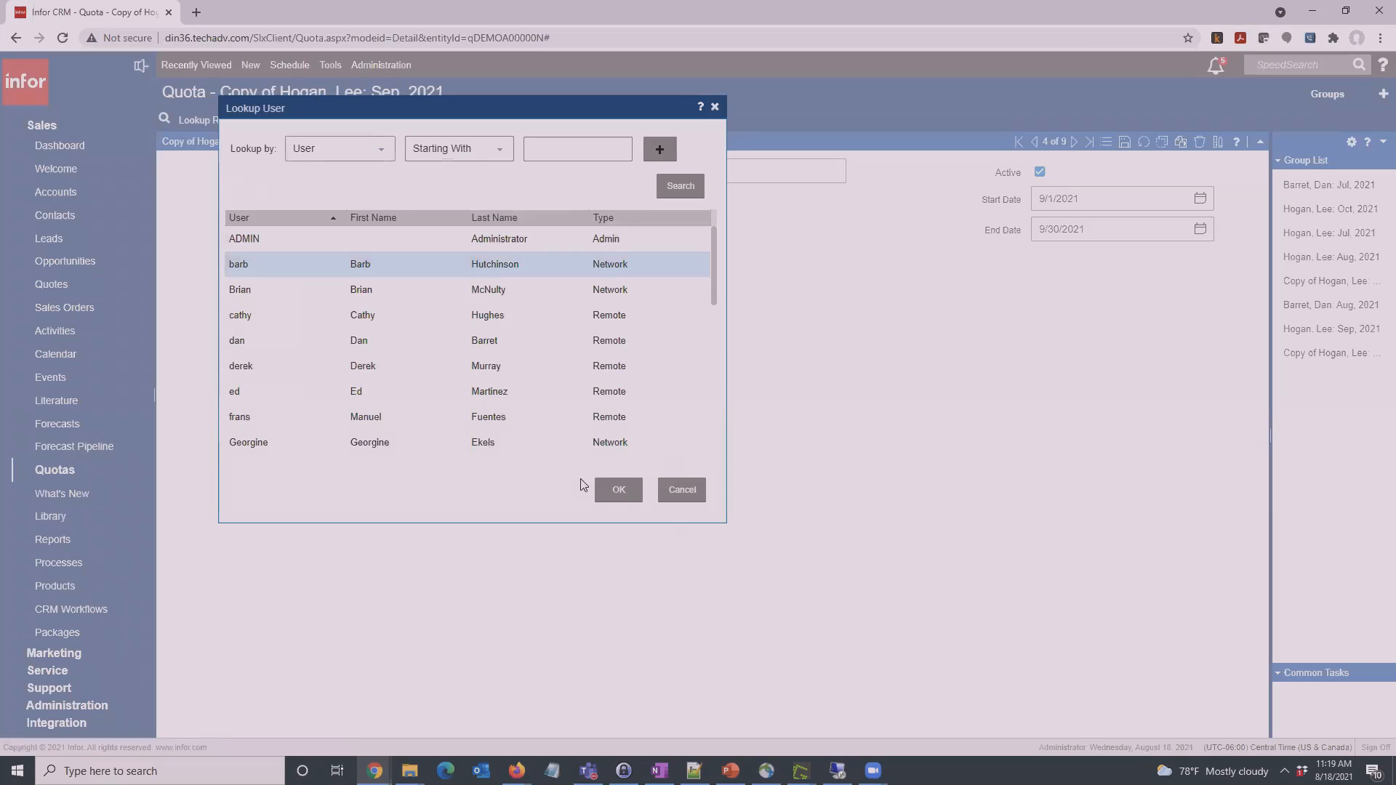
left_click(618, 489)
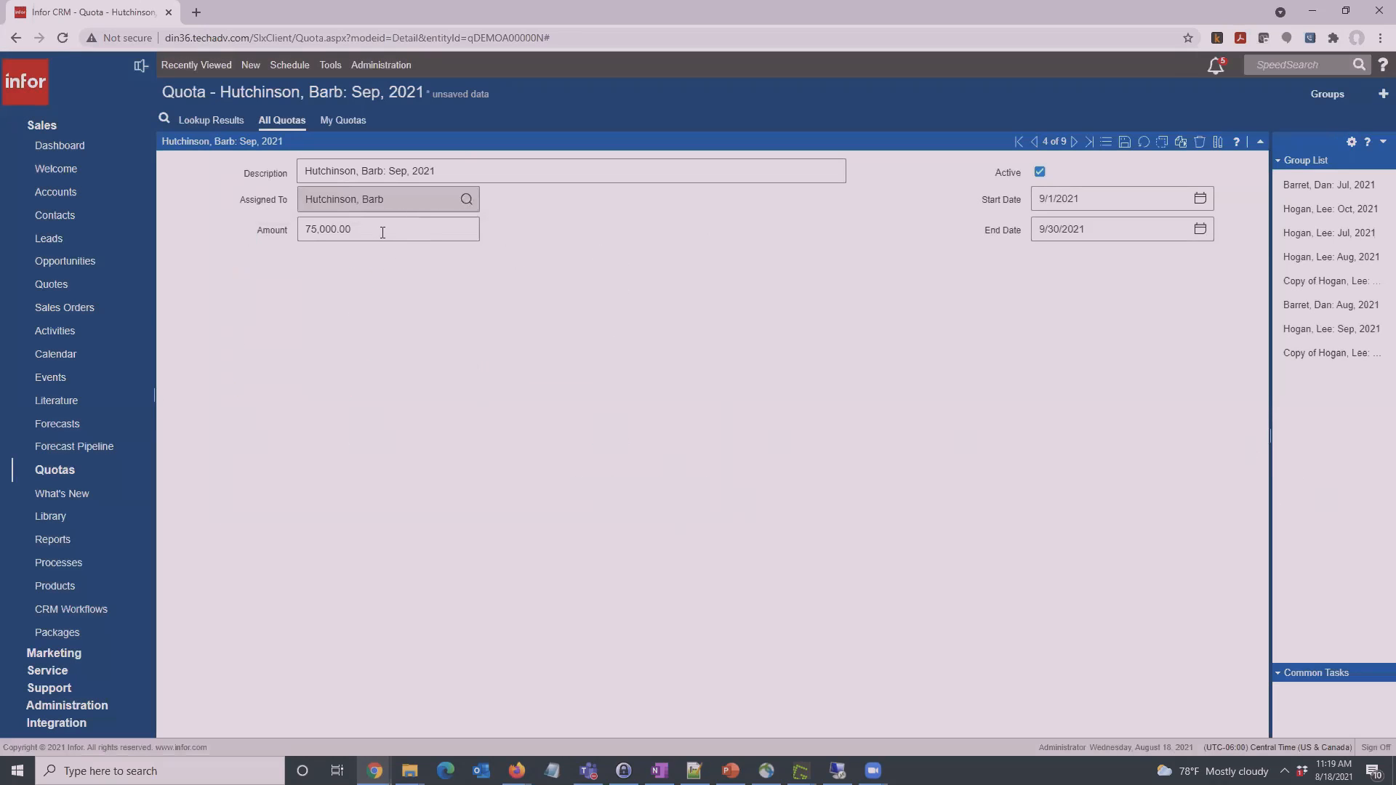
Set the copied quota's amount to 90000 and its start date to 10/1/2021, and save the quota.
left_click(383, 233)
type("90000")
left_click(1198, 201)
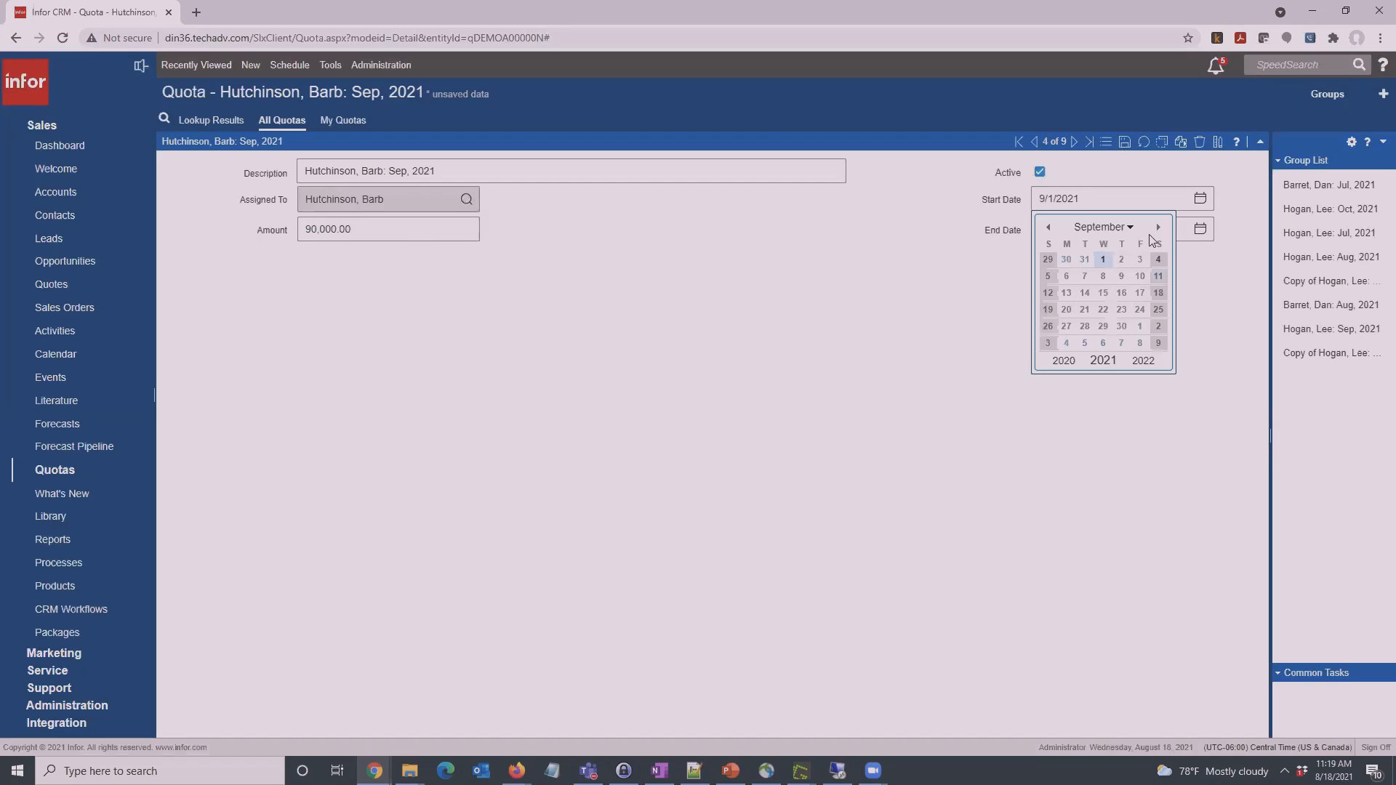
left_click(1158, 228)
left_click(1140, 260)
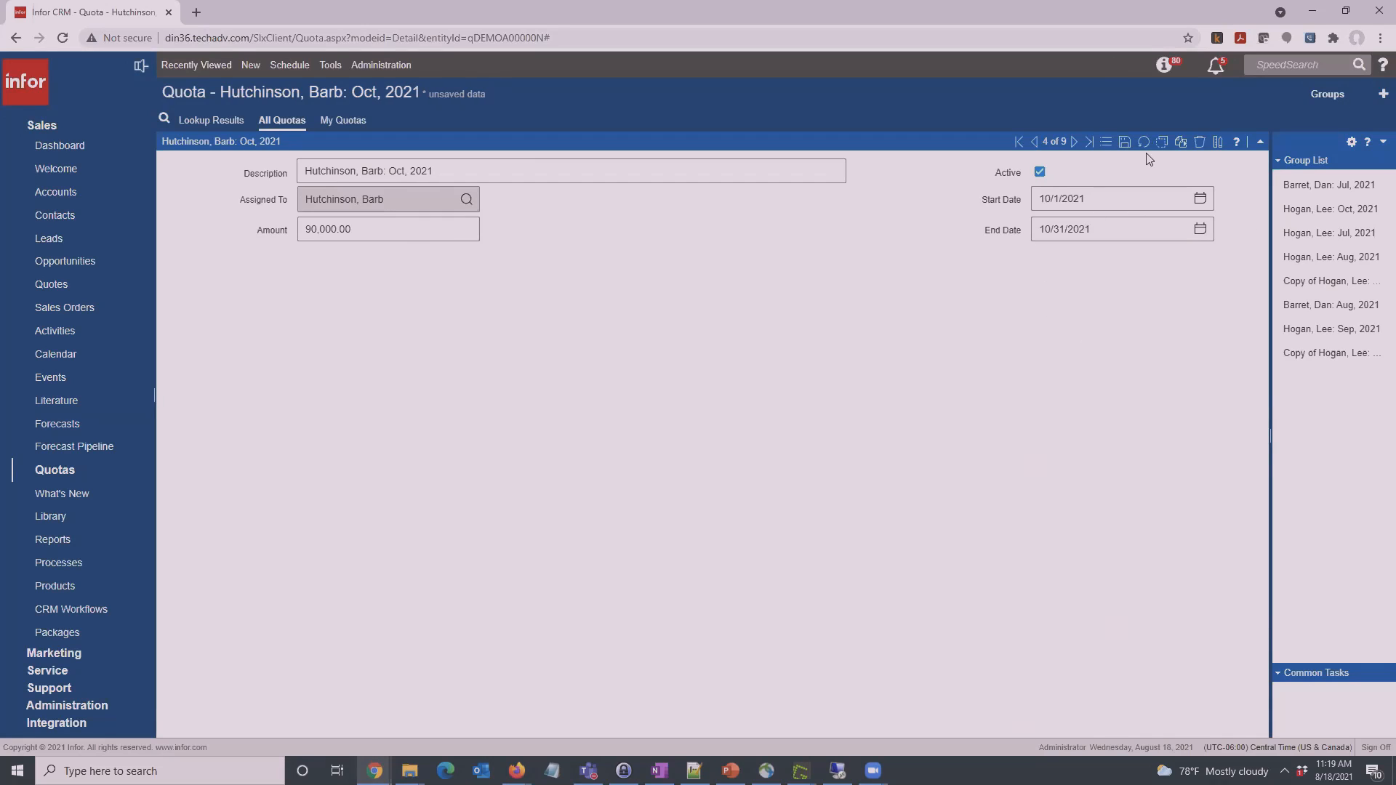
left_click(1124, 143)
Open the Coca-Cola Company-Phase3-Marketing Group opportunity from the All Open list to check its Add To Forecast setting.
key("alt+Tab")
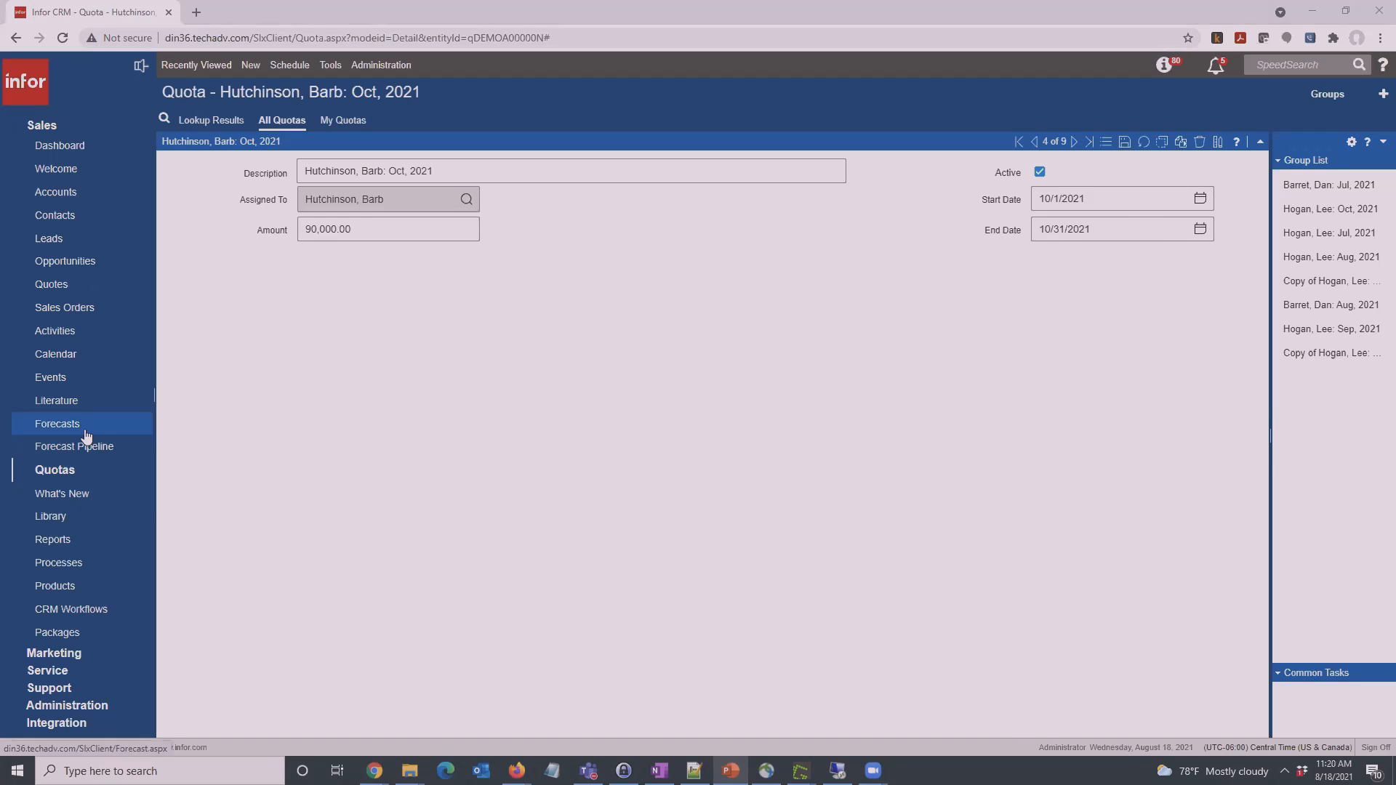
left_click(73, 262)
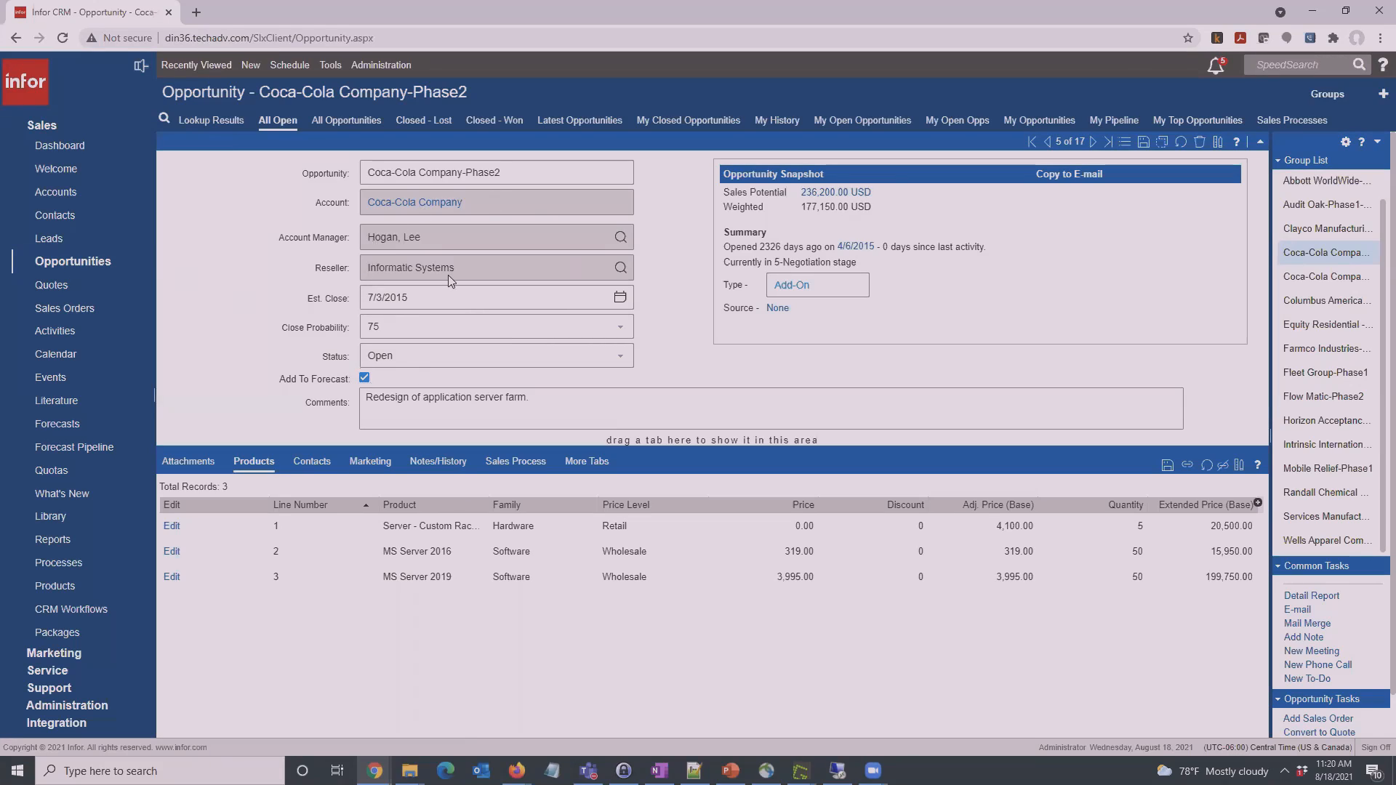
left_click(1124, 143)
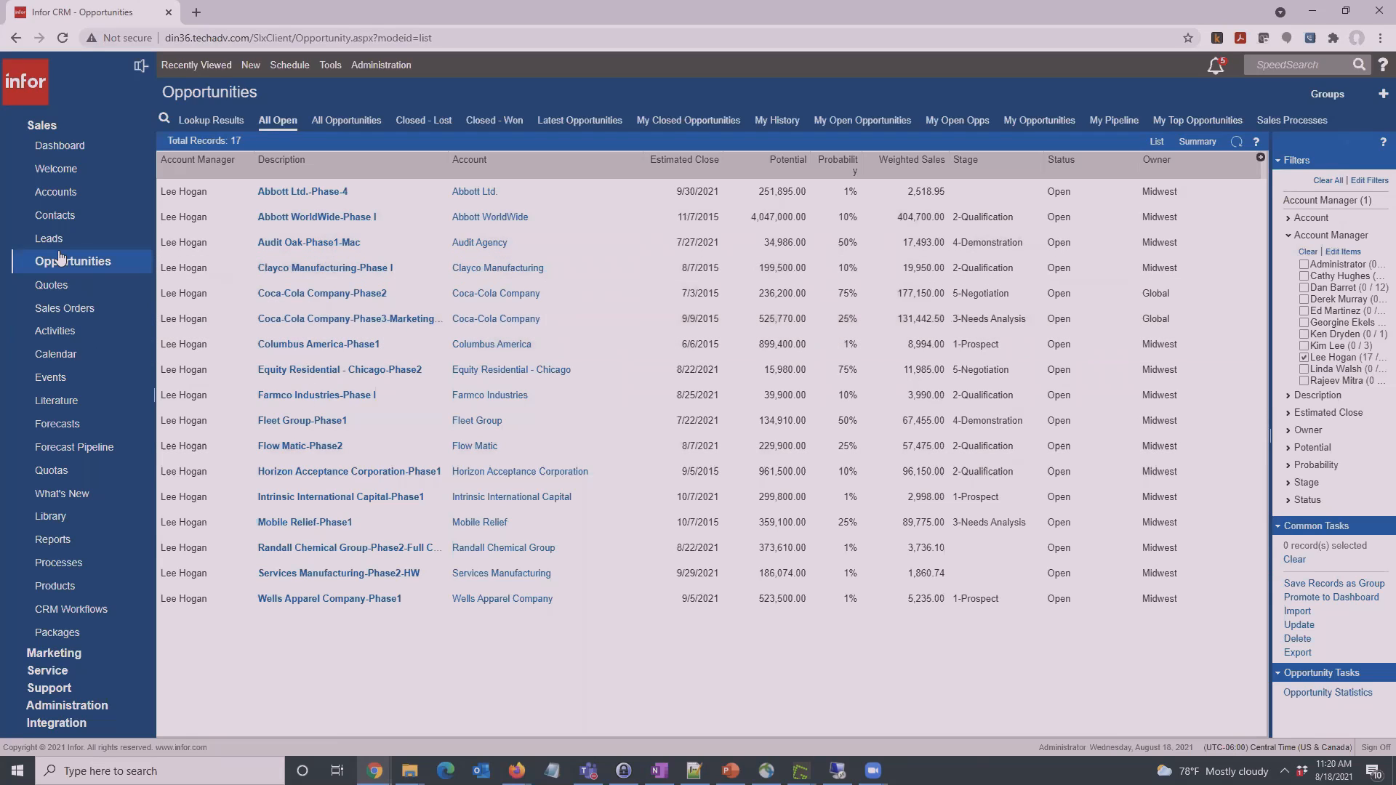
left_click(340, 320)
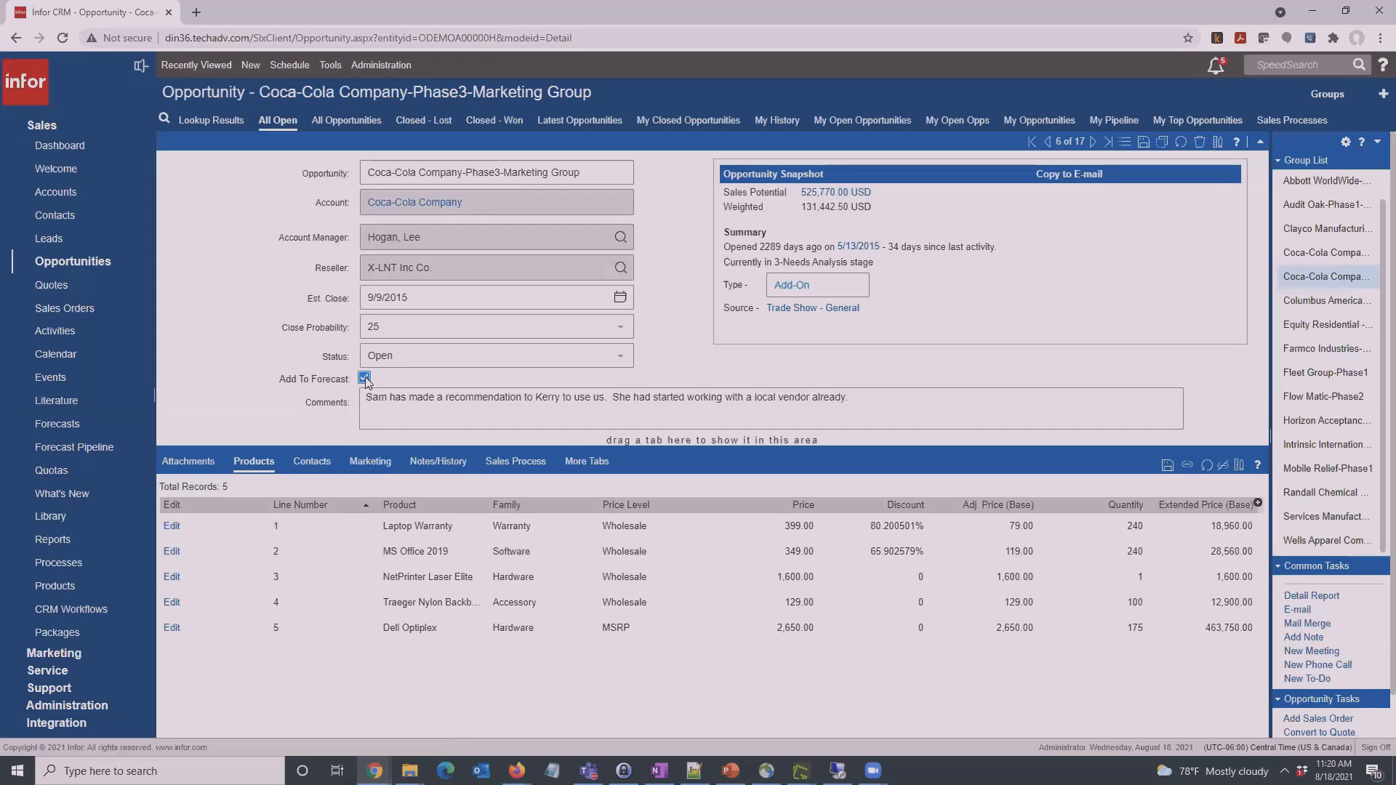
Open the August 2021 forecast from the forecasts list and check the new record types for a Forecast entry.
left_click(69, 423)
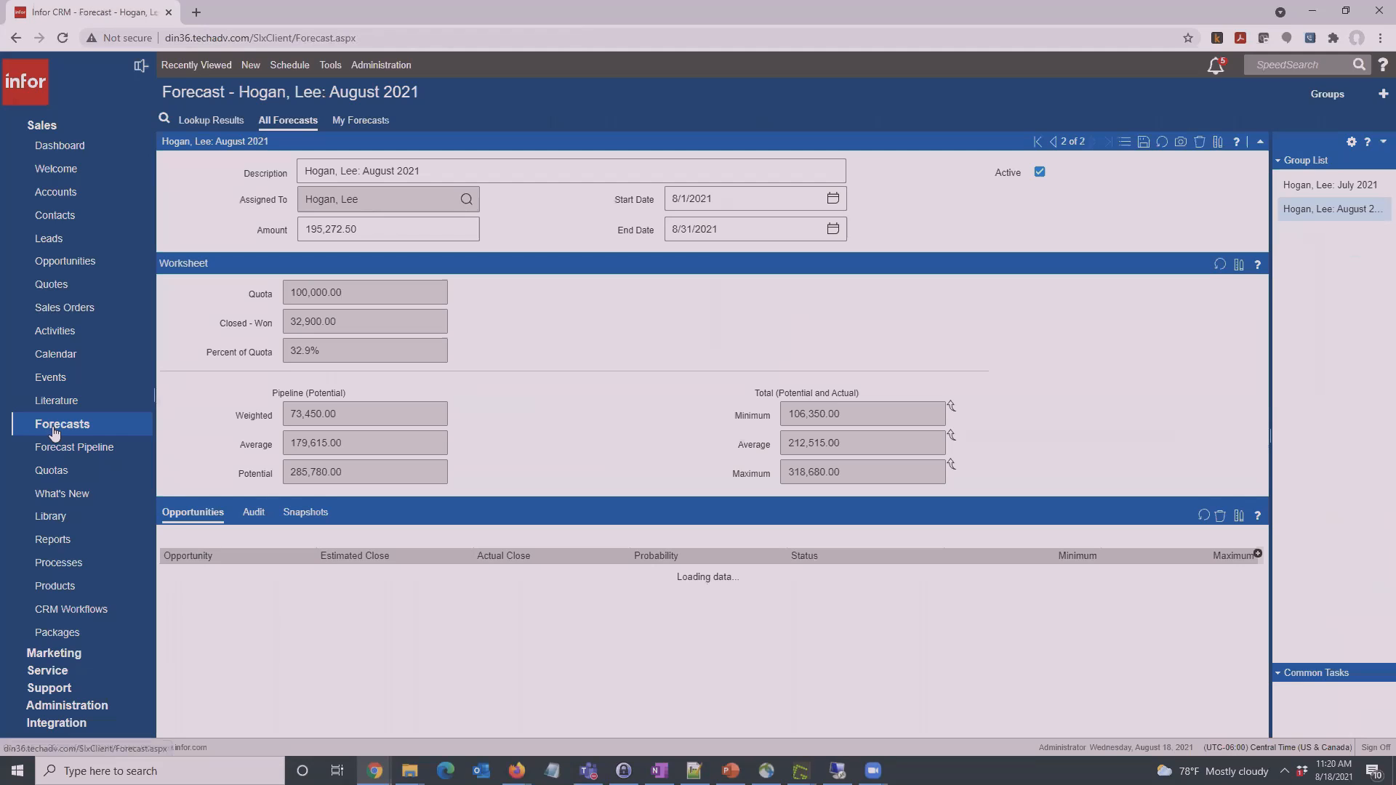
left_click(1124, 142)
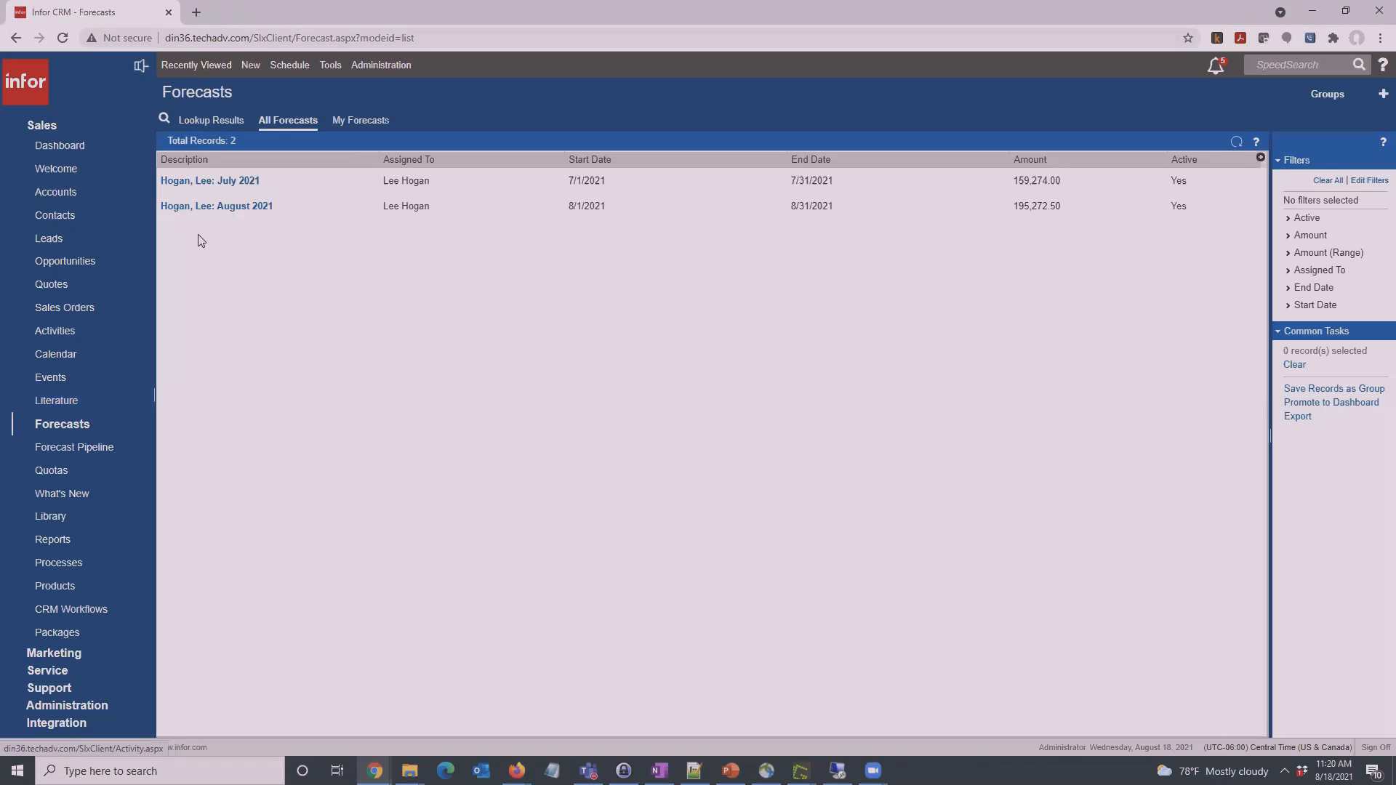
left_click(259, 207)
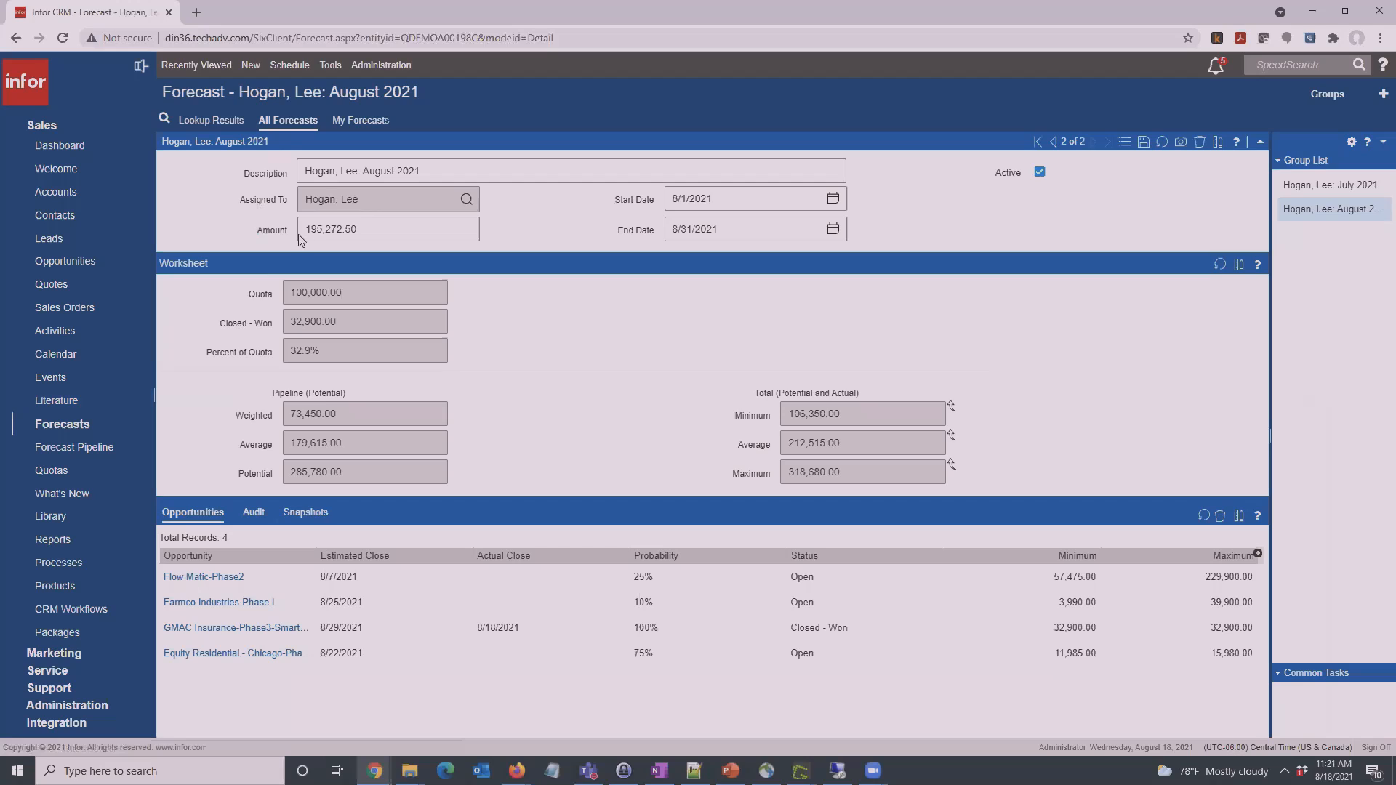
left_click(251, 64)
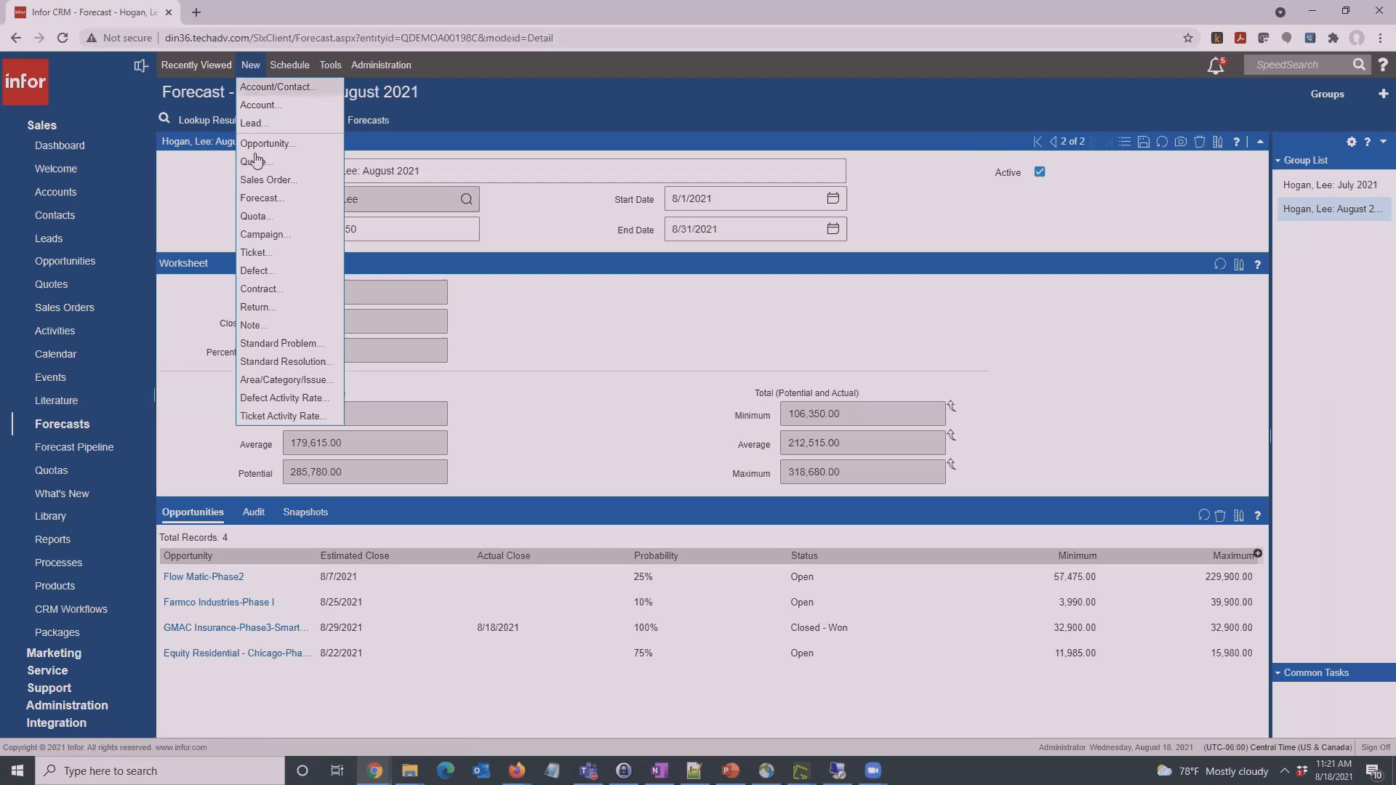
left_click(552, 352)
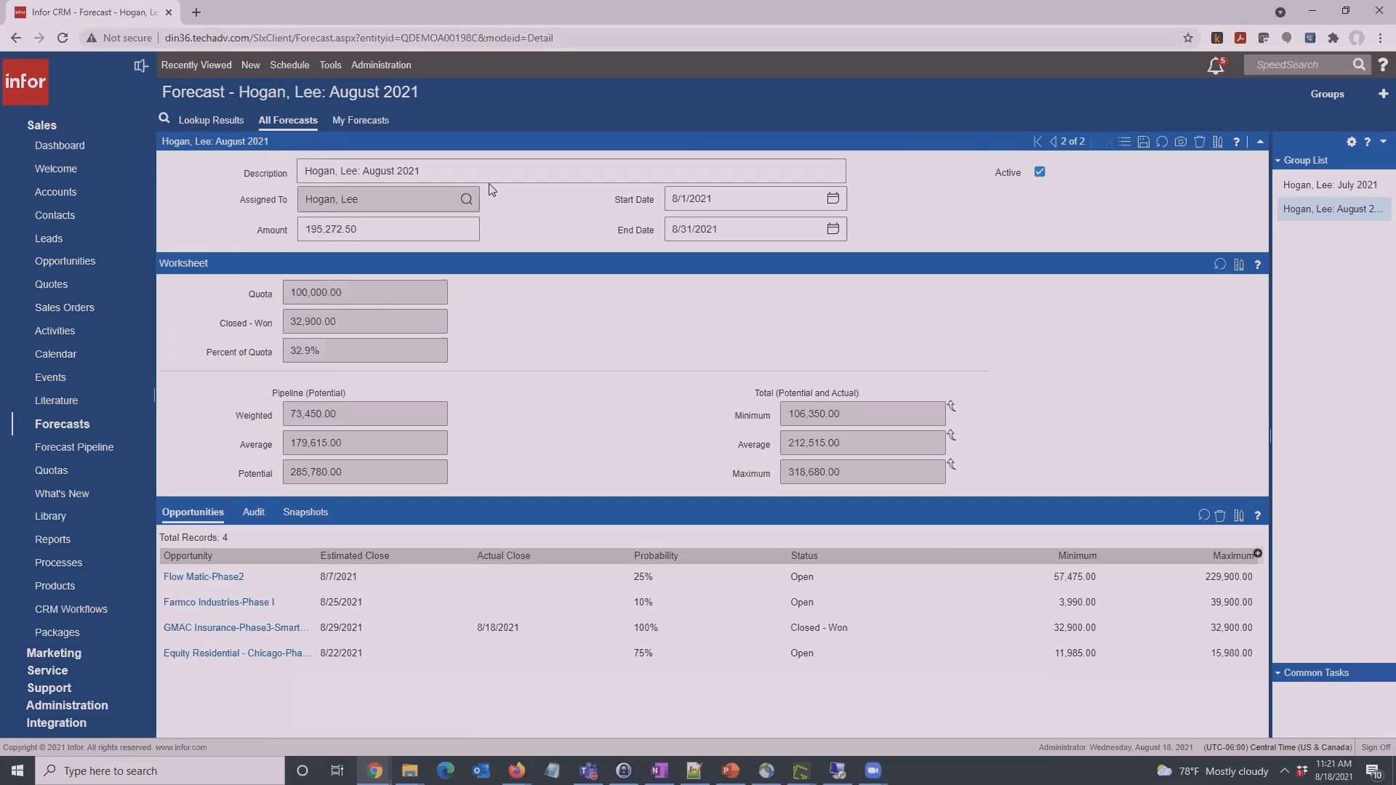
key("alt+Tab")
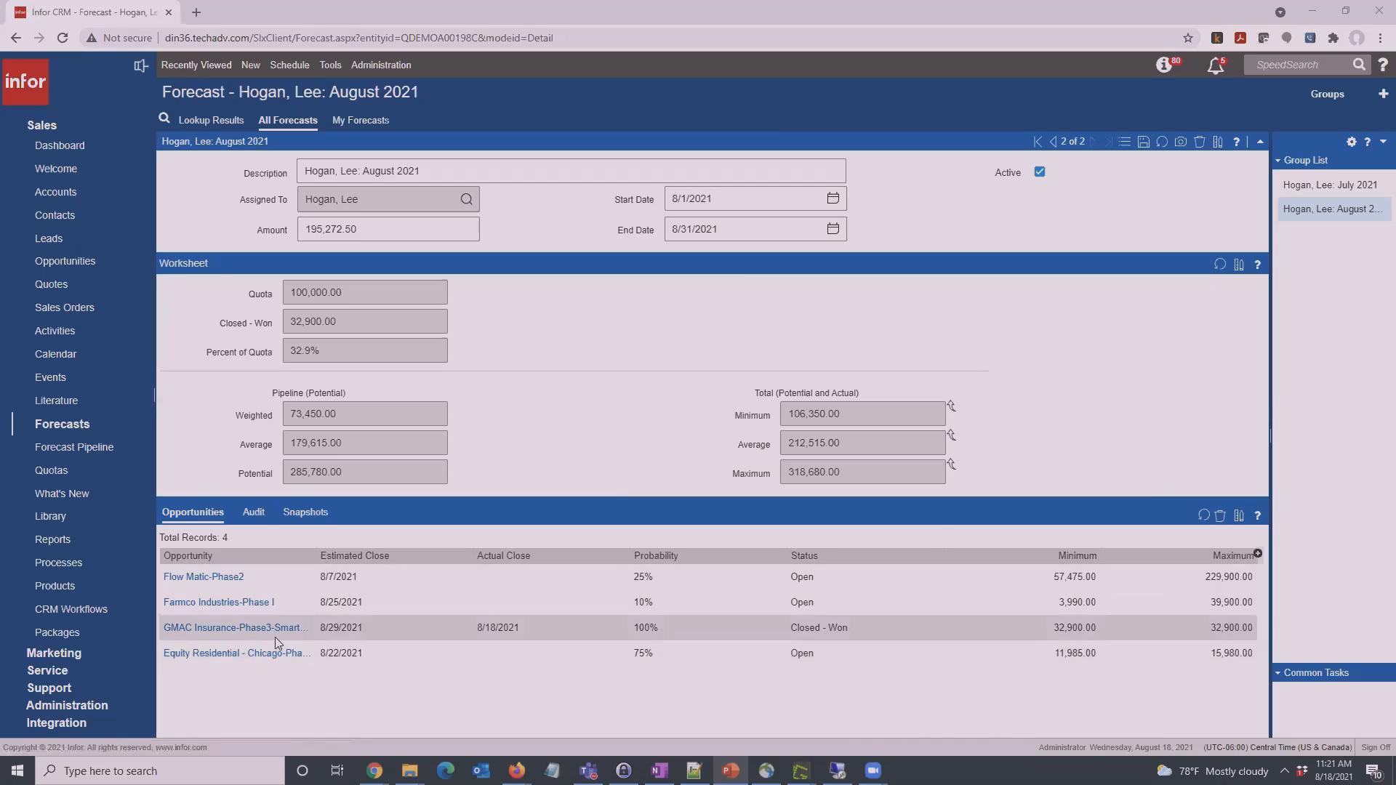
Review the forecast's quota, closed-won and percent-of-quota figures, its closed-won opportunity, and the average and maximum totals.
left_click(1203, 517)
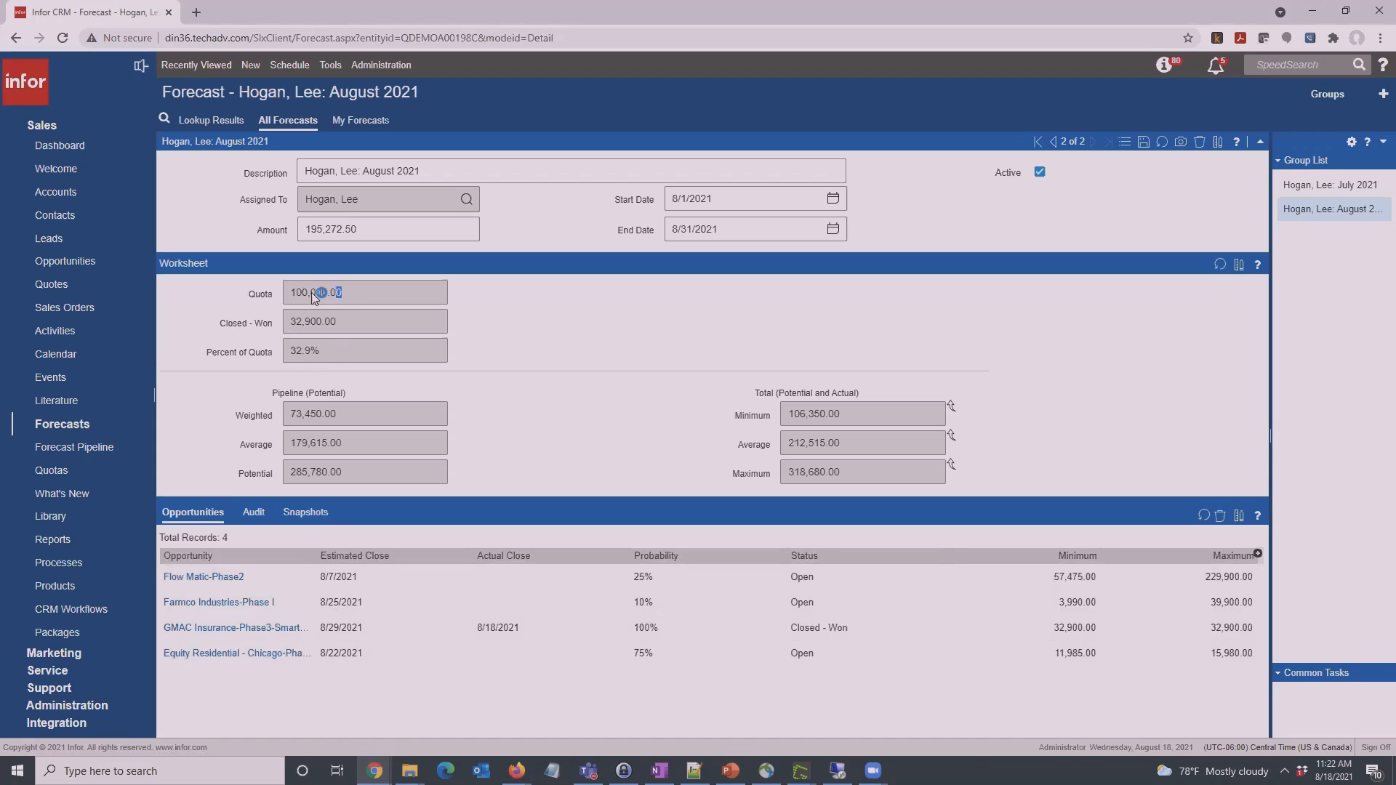
left_click_drag(314, 298, 288, 299)
left_click_drag(288, 325, 320, 352)
left_click(873, 627)
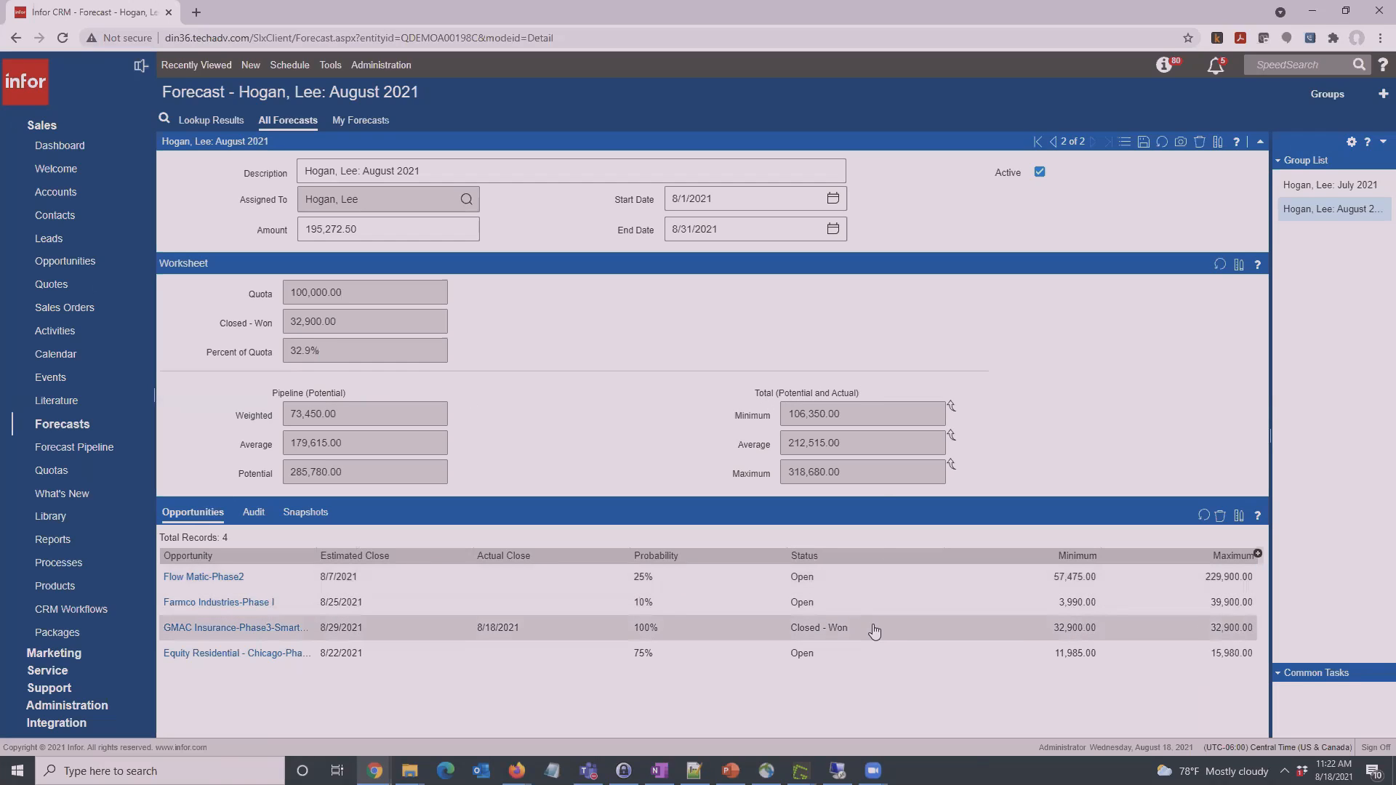
double_click(843, 444)
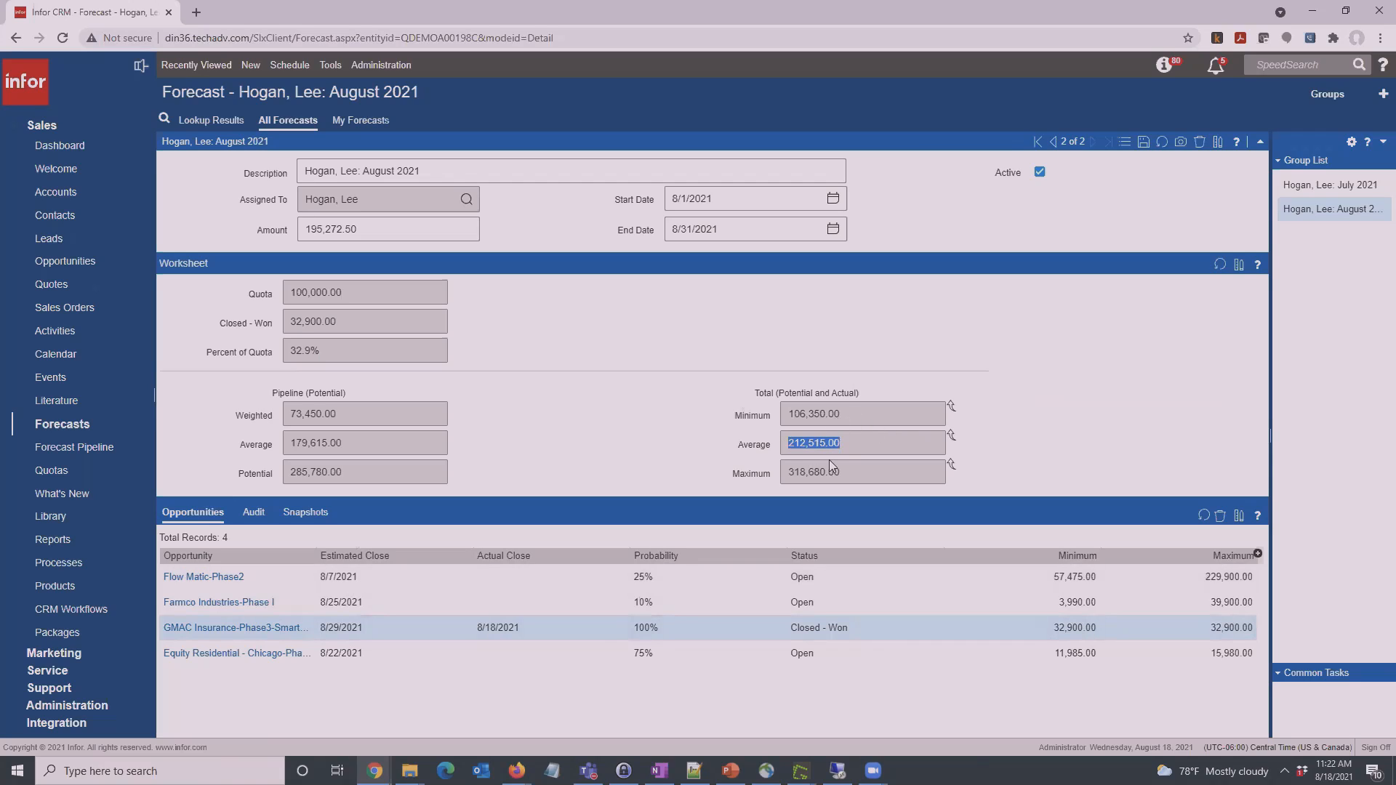
left_click_drag(840, 470, 757, 469)
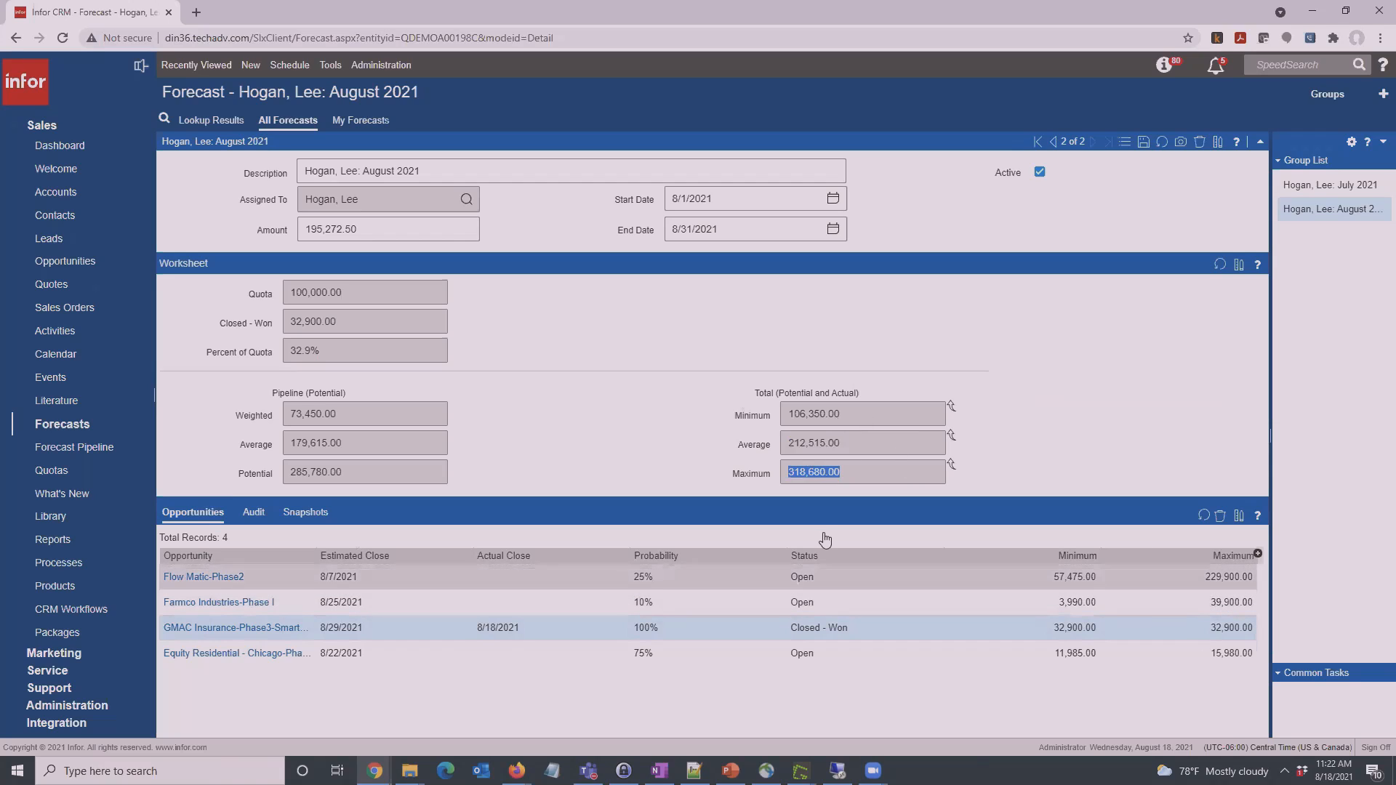
Apply the maximum total of 318,680.00 as the August 2021 forecast amount and save the forecast.
left_click(951, 469)
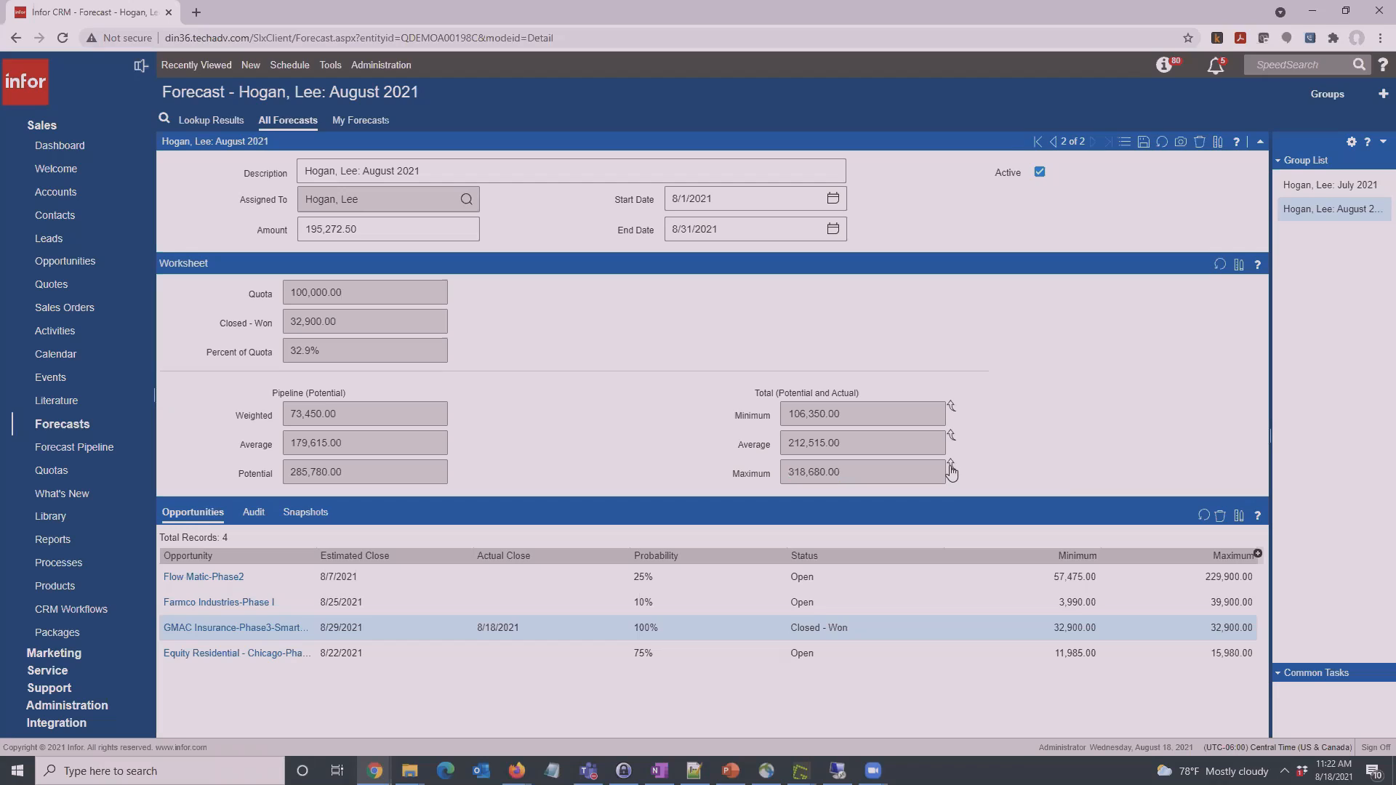
left_click(359, 232)
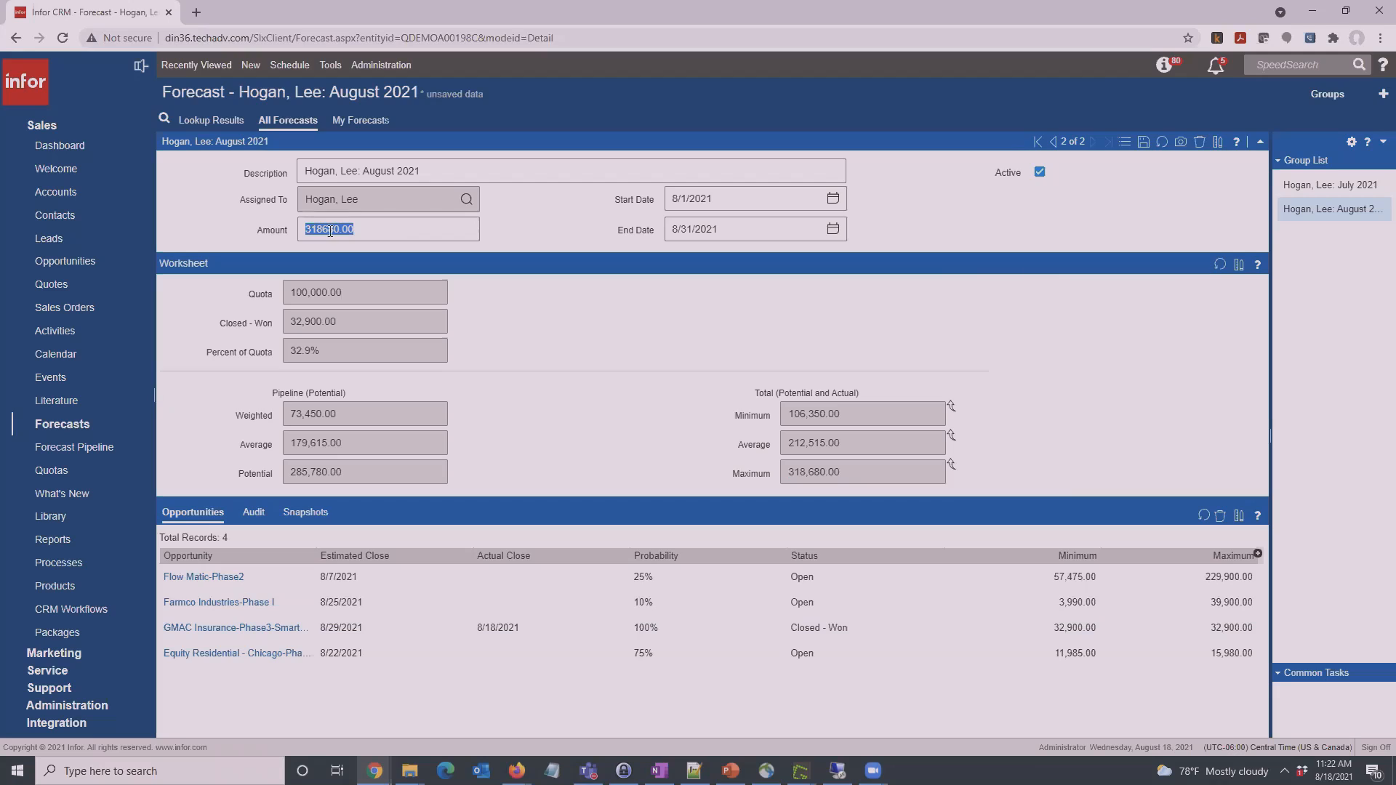
left_click_drag(389, 228, 286, 227)
key("alt+Tab")
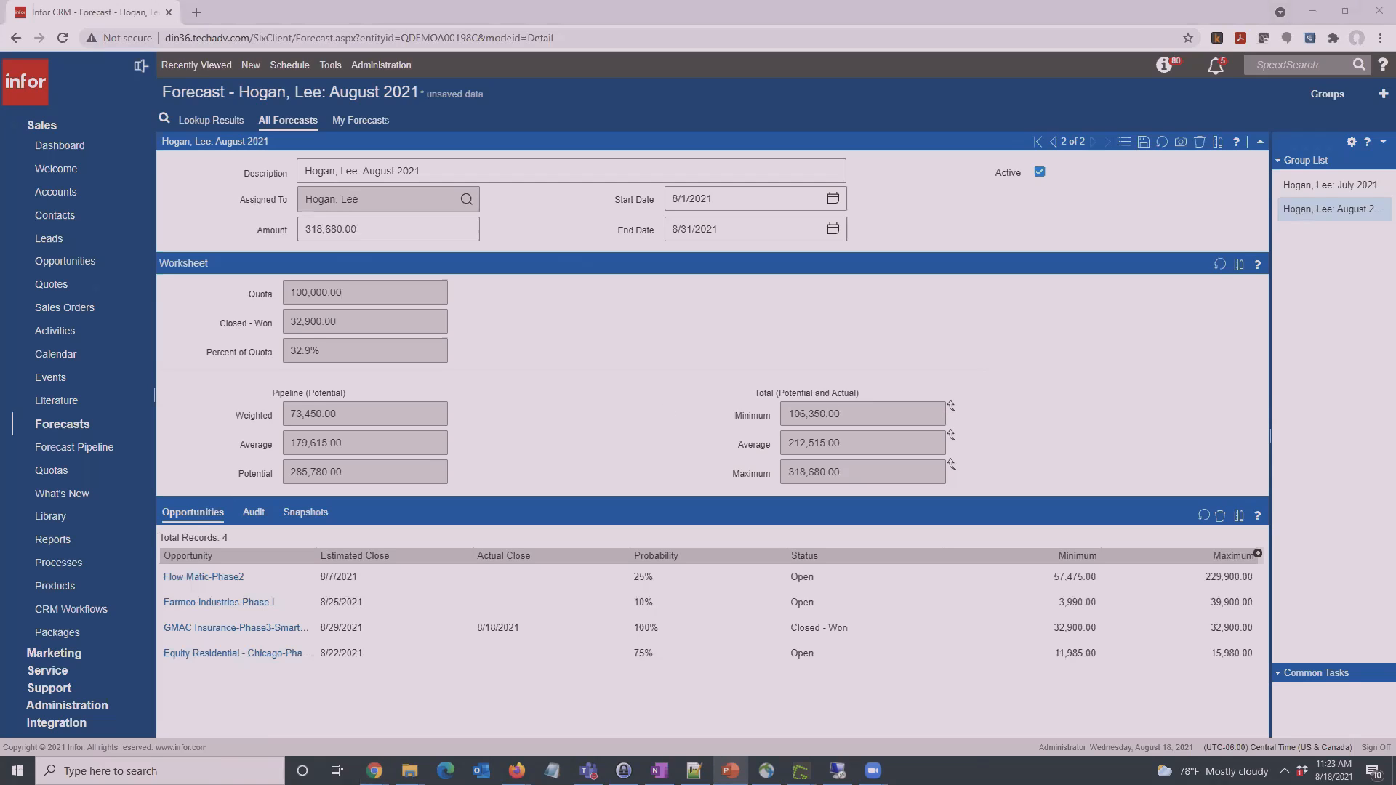
left_click(106, 445)
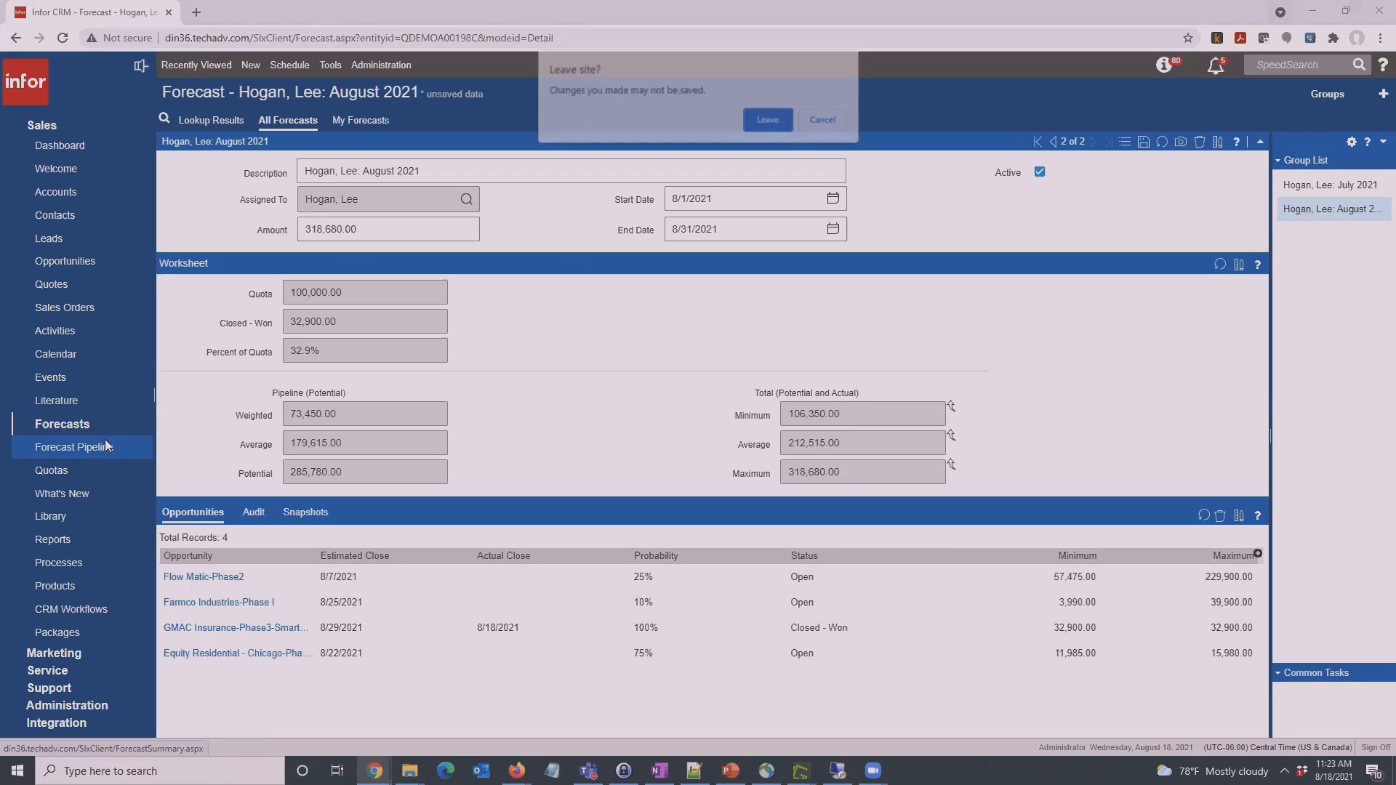
left_click(828, 120)
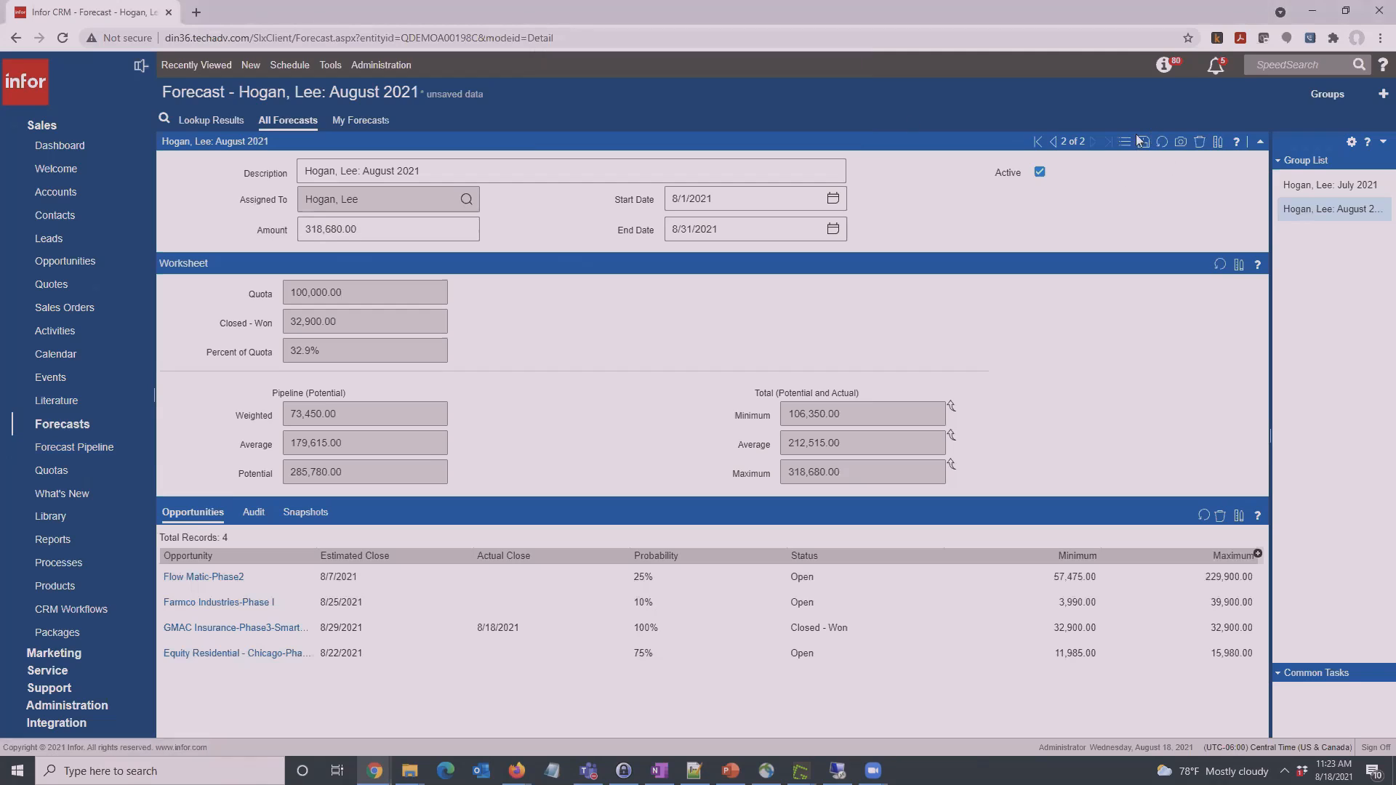
Open the forecast pipeline summary by account manager.
left_click(62, 448)
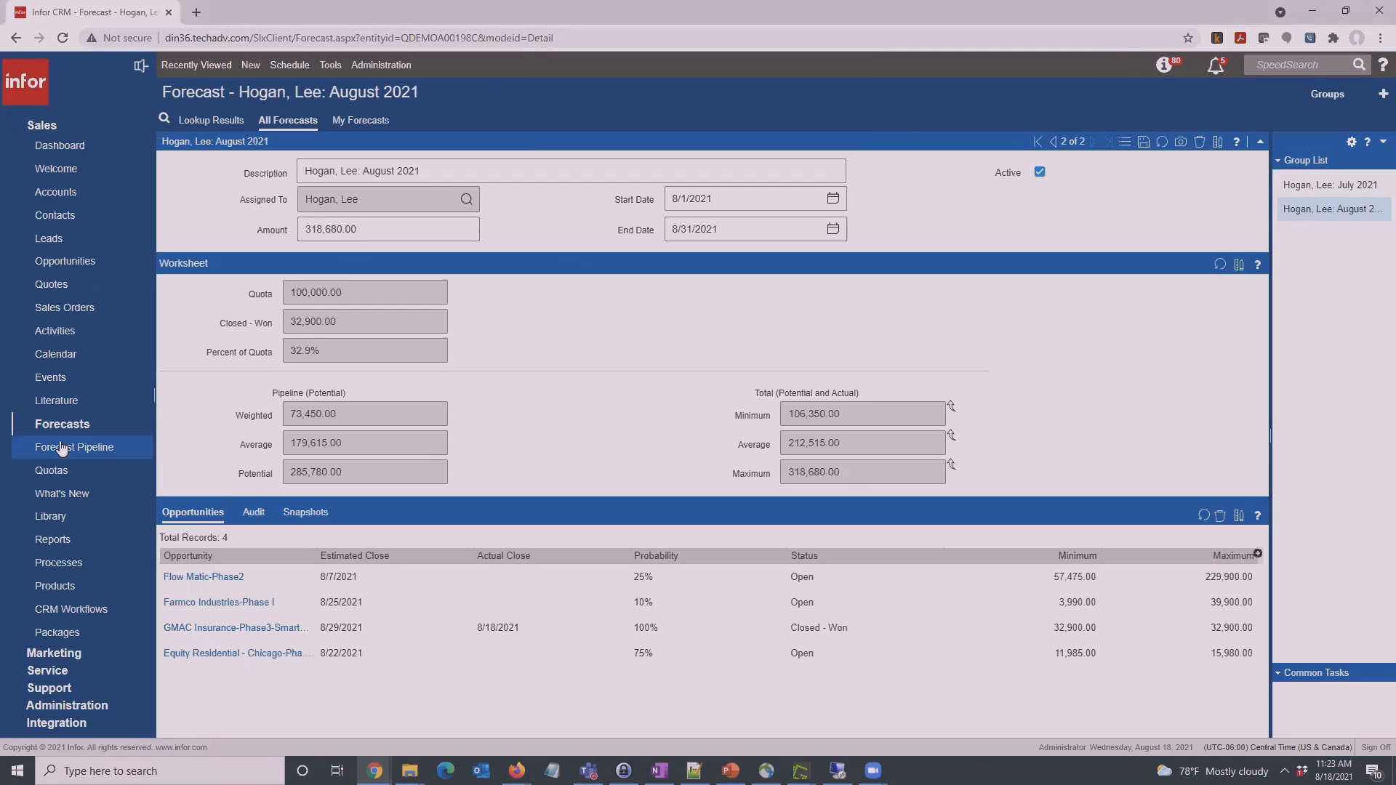
left_click(62, 449)
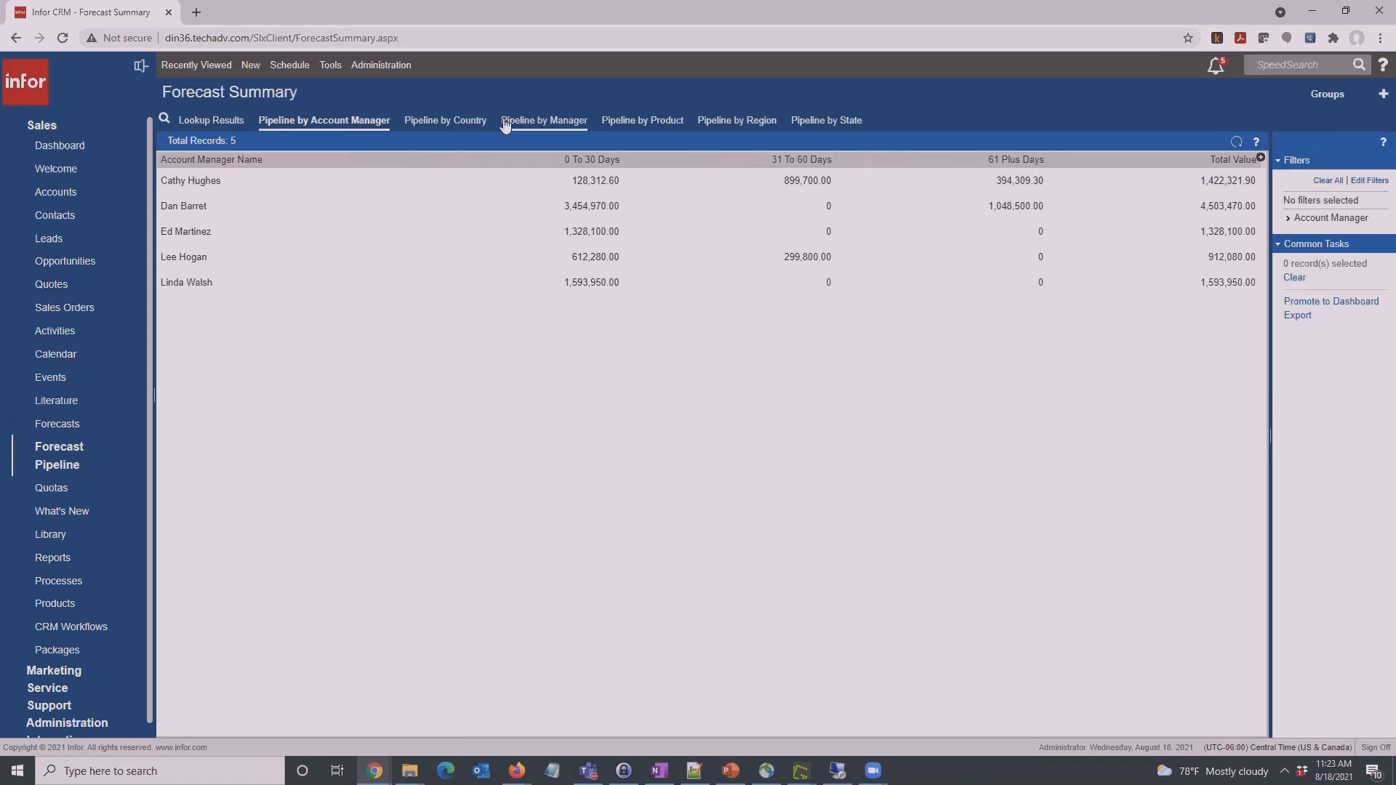
View the forecast pipeline by country, by manager and by product, and return to the account manager summary.
left_click(479, 122)
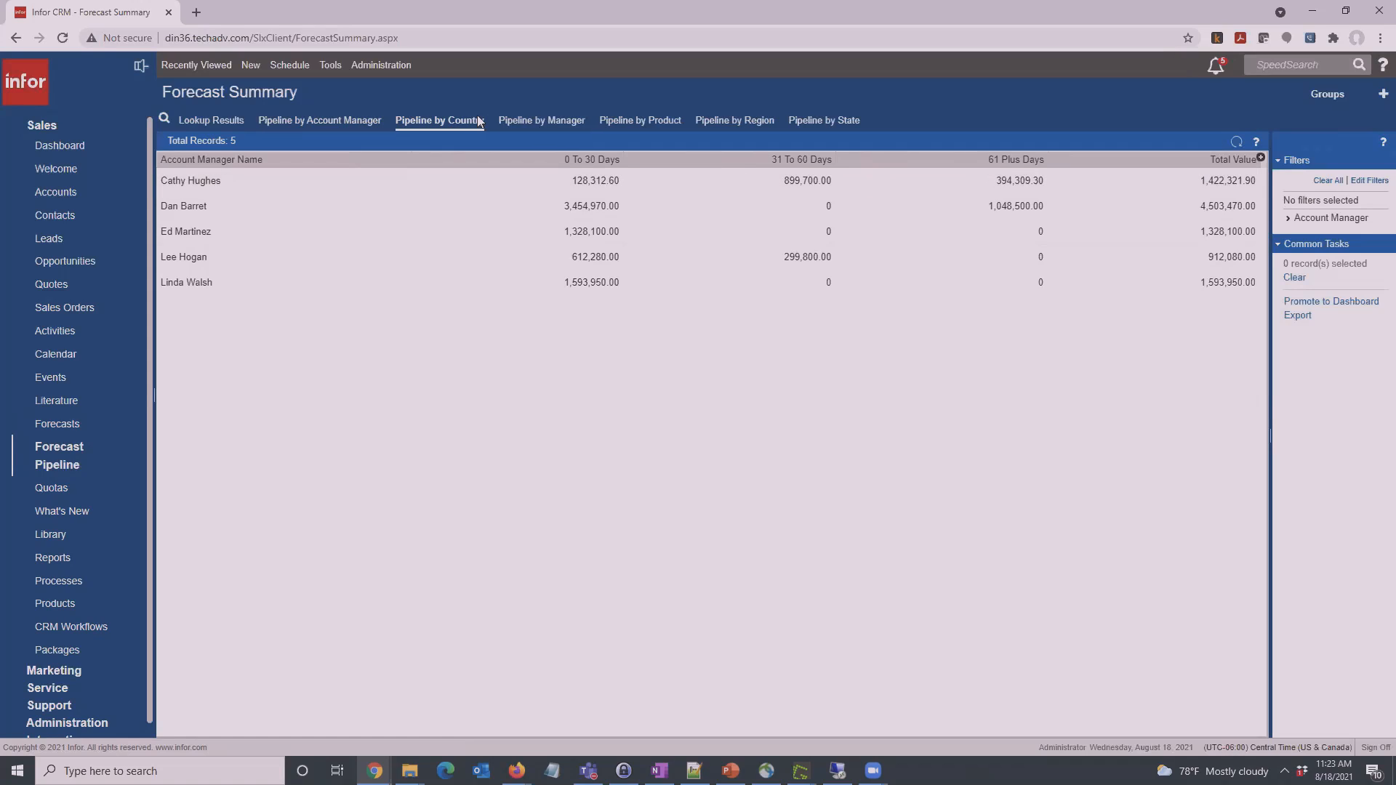
left_click(553, 122)
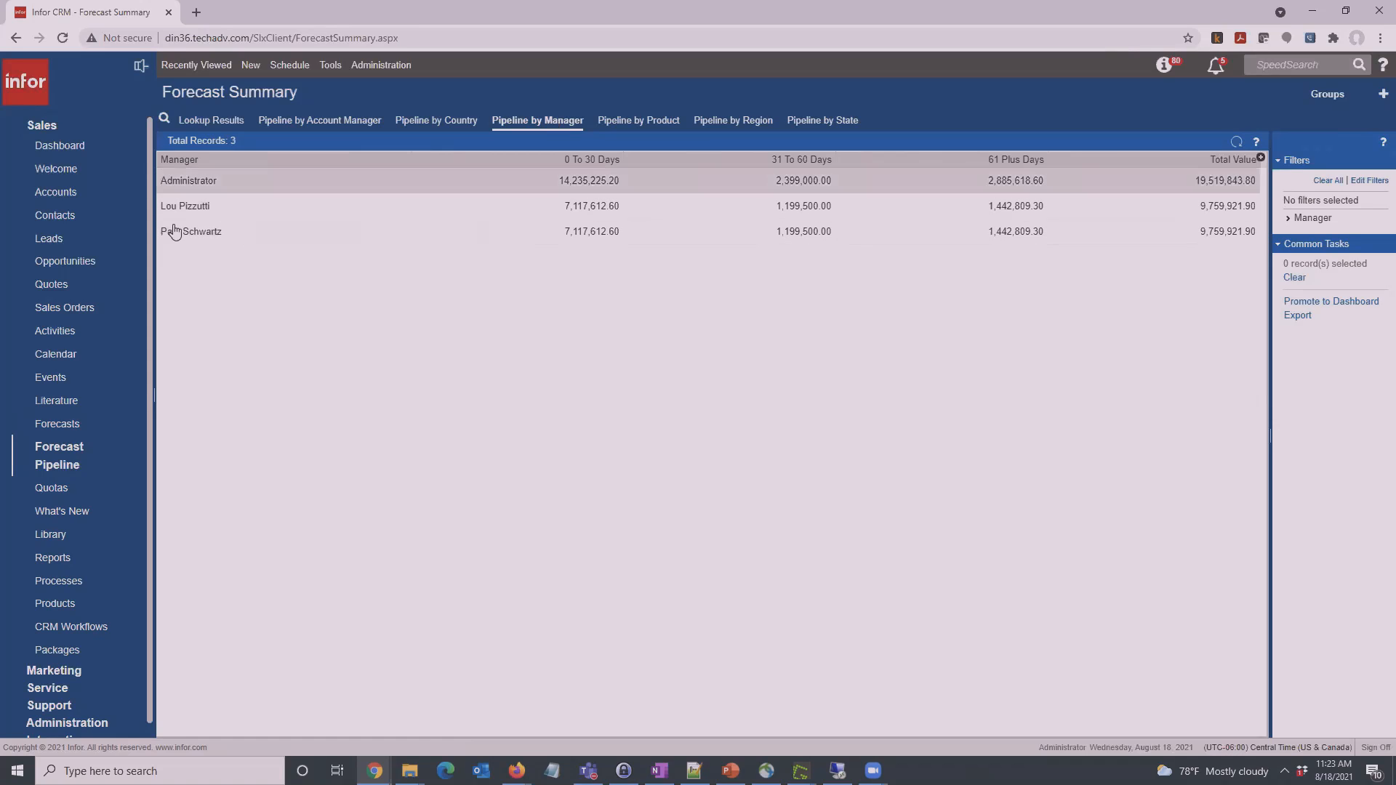
left_click(663, 123)
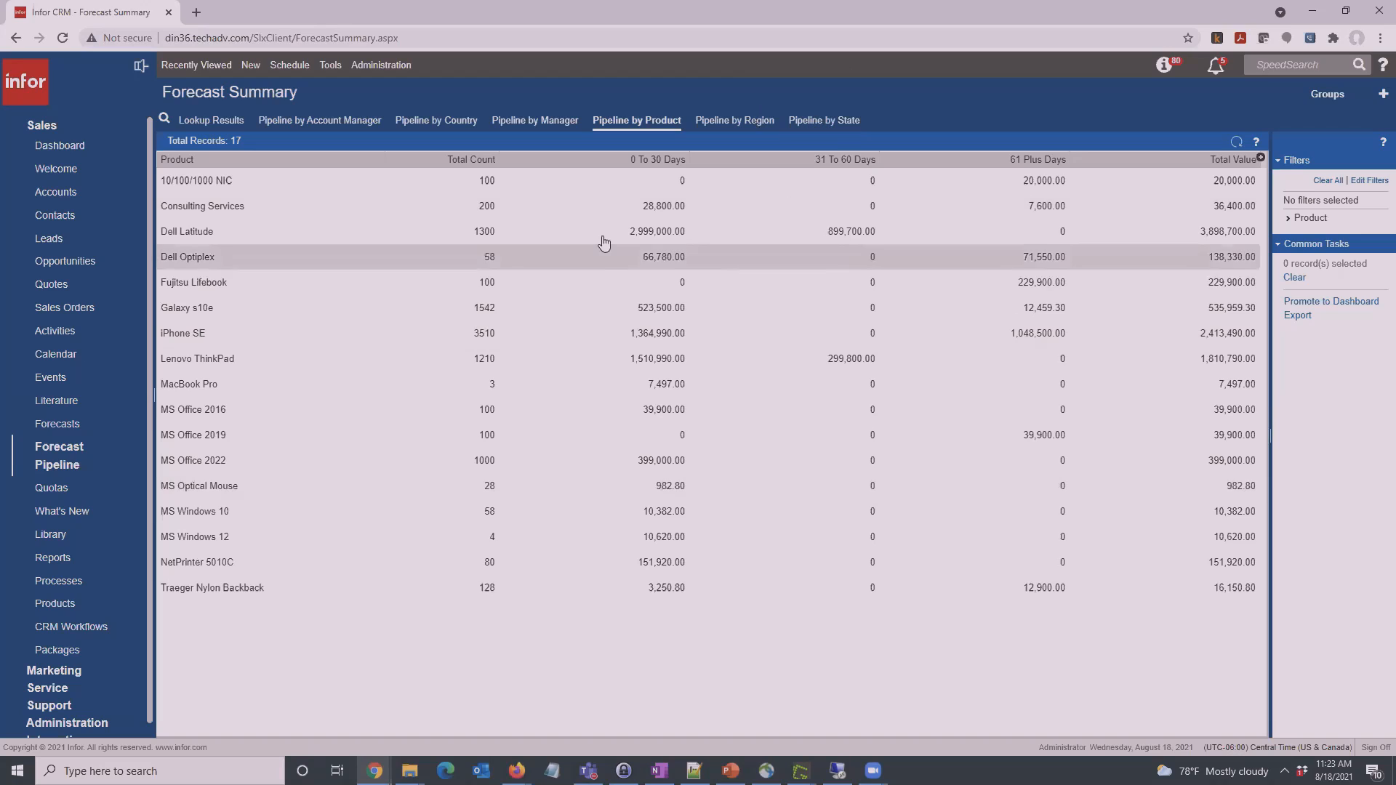
left_click(331, 121)
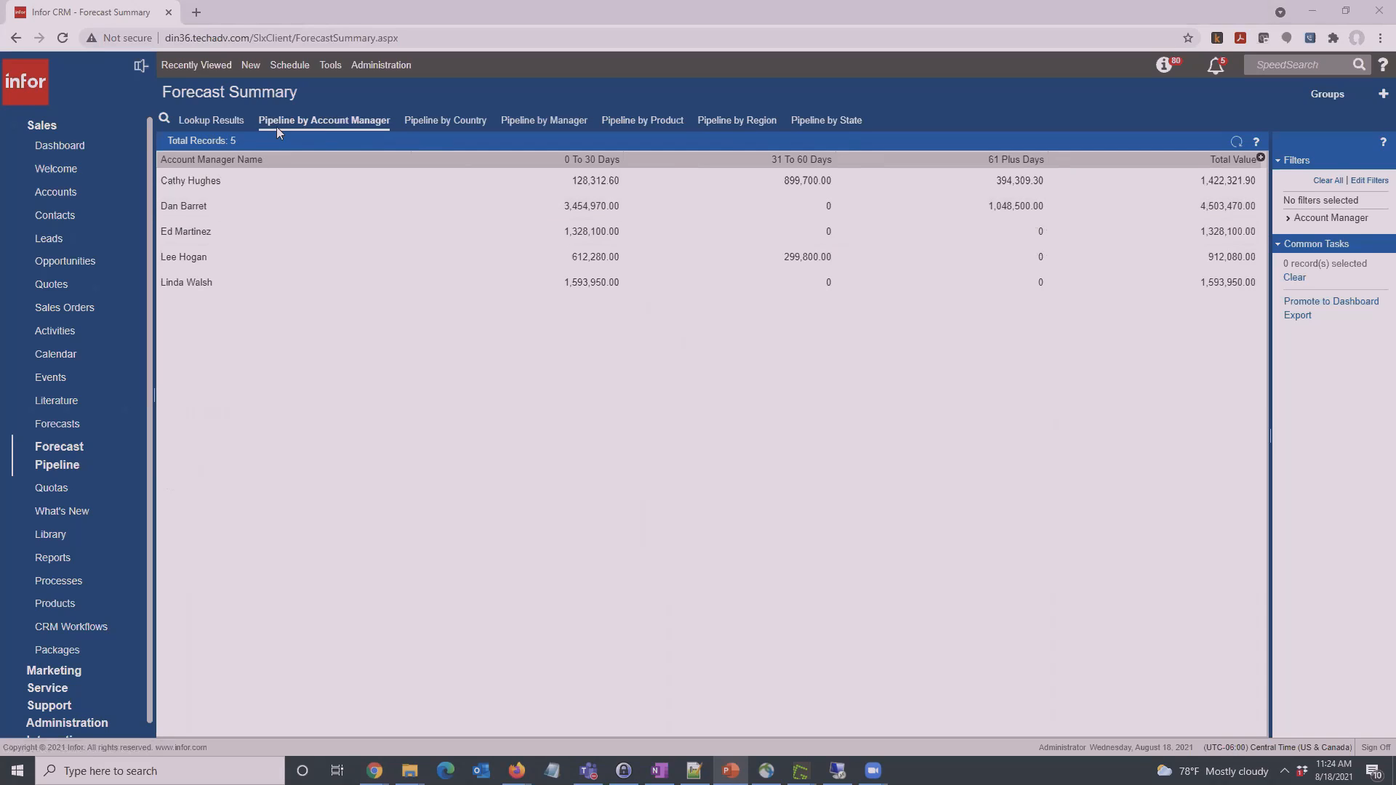
Open the Opportunity Forecast dashboard on the Welcome page and review its charts for 30 days, 30-60 days and more than 60 days.
left_click(71, 172)
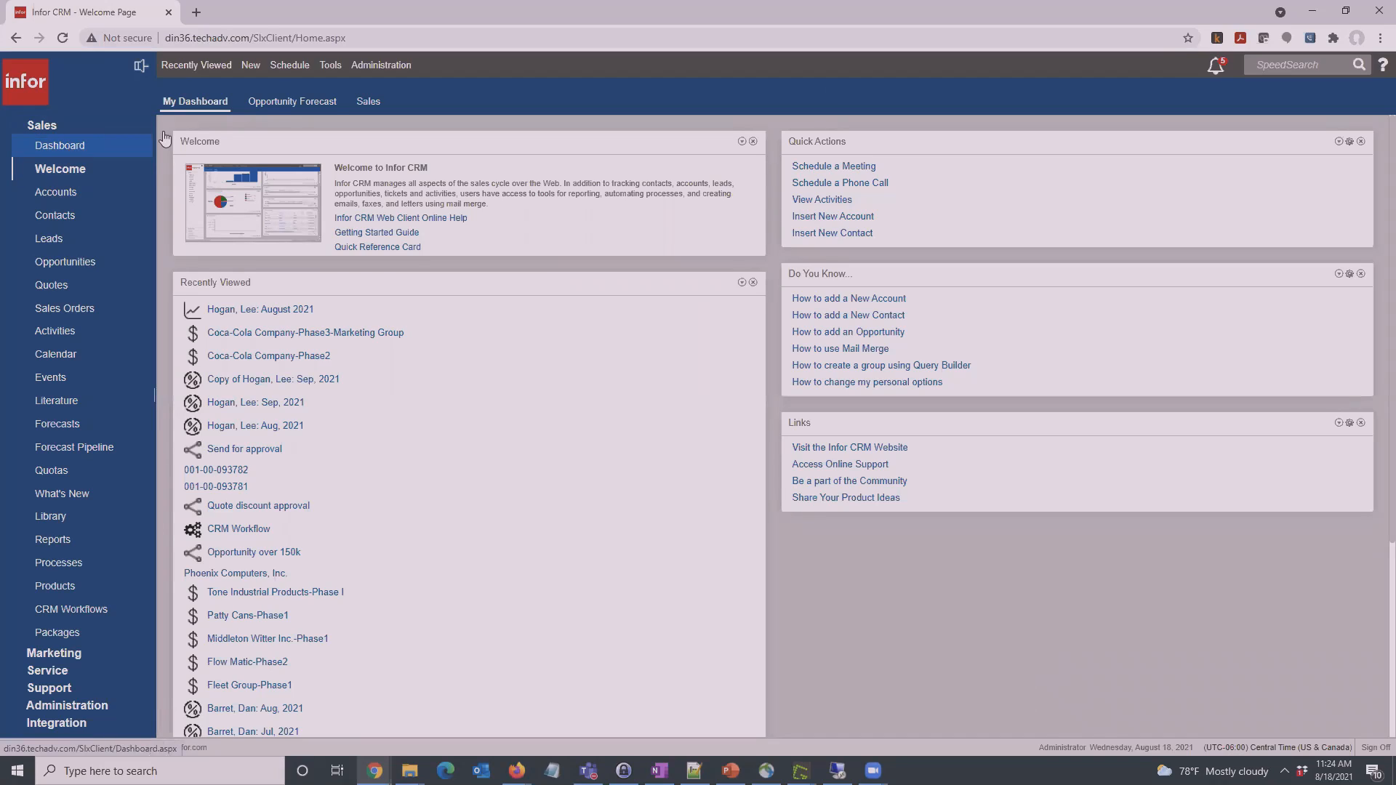
left_click(276, 103)
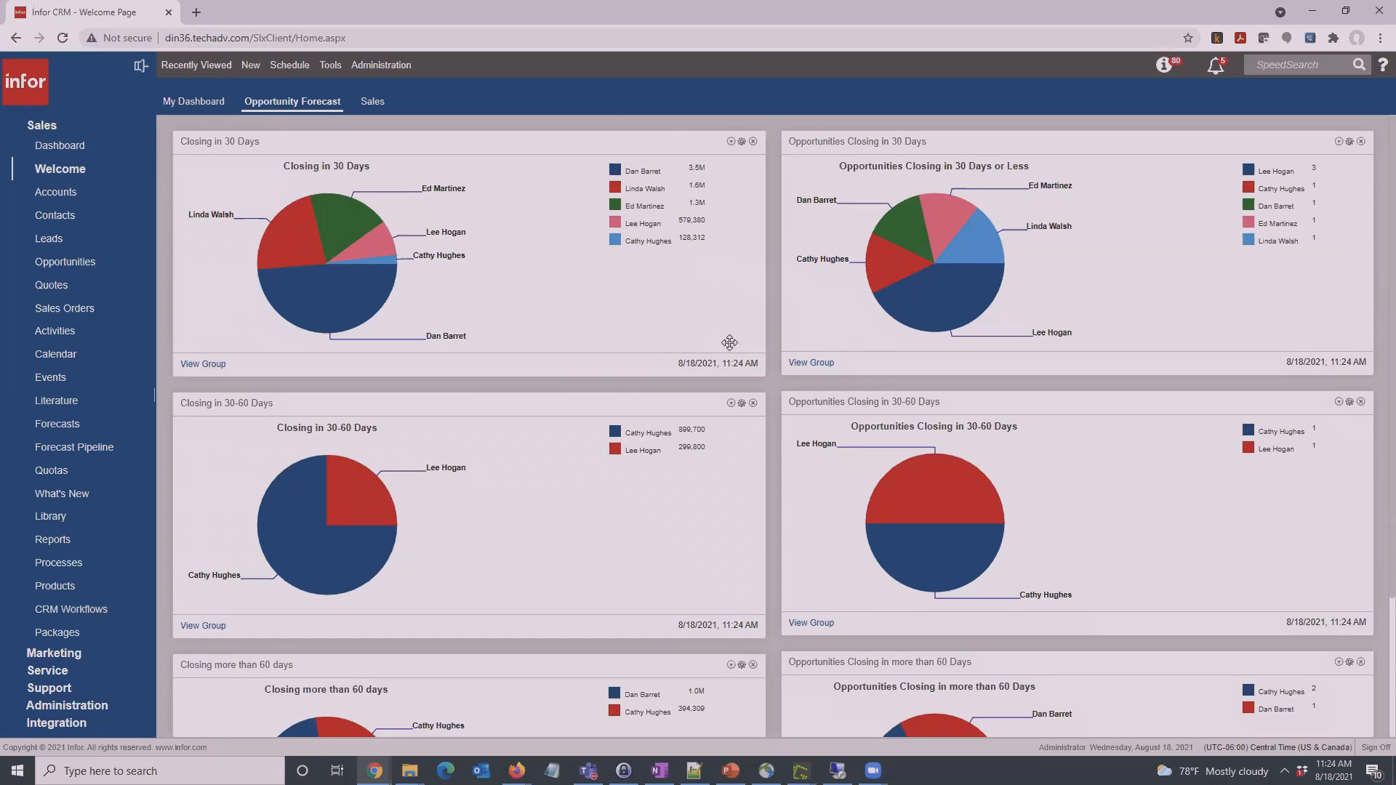
mouse_move(328, 212)
scroll(545, 510, "down", 3)
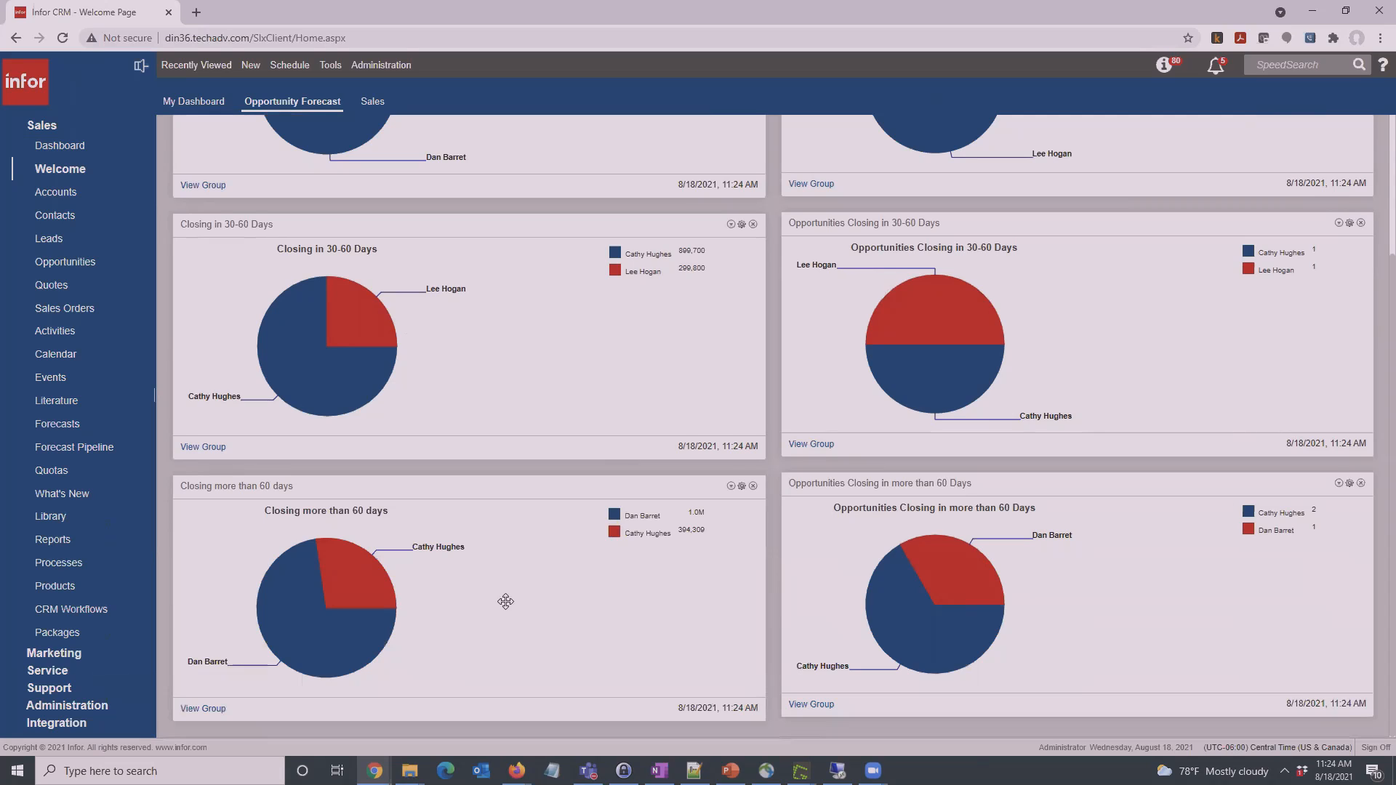
scroll(505, 601, "up", 3)
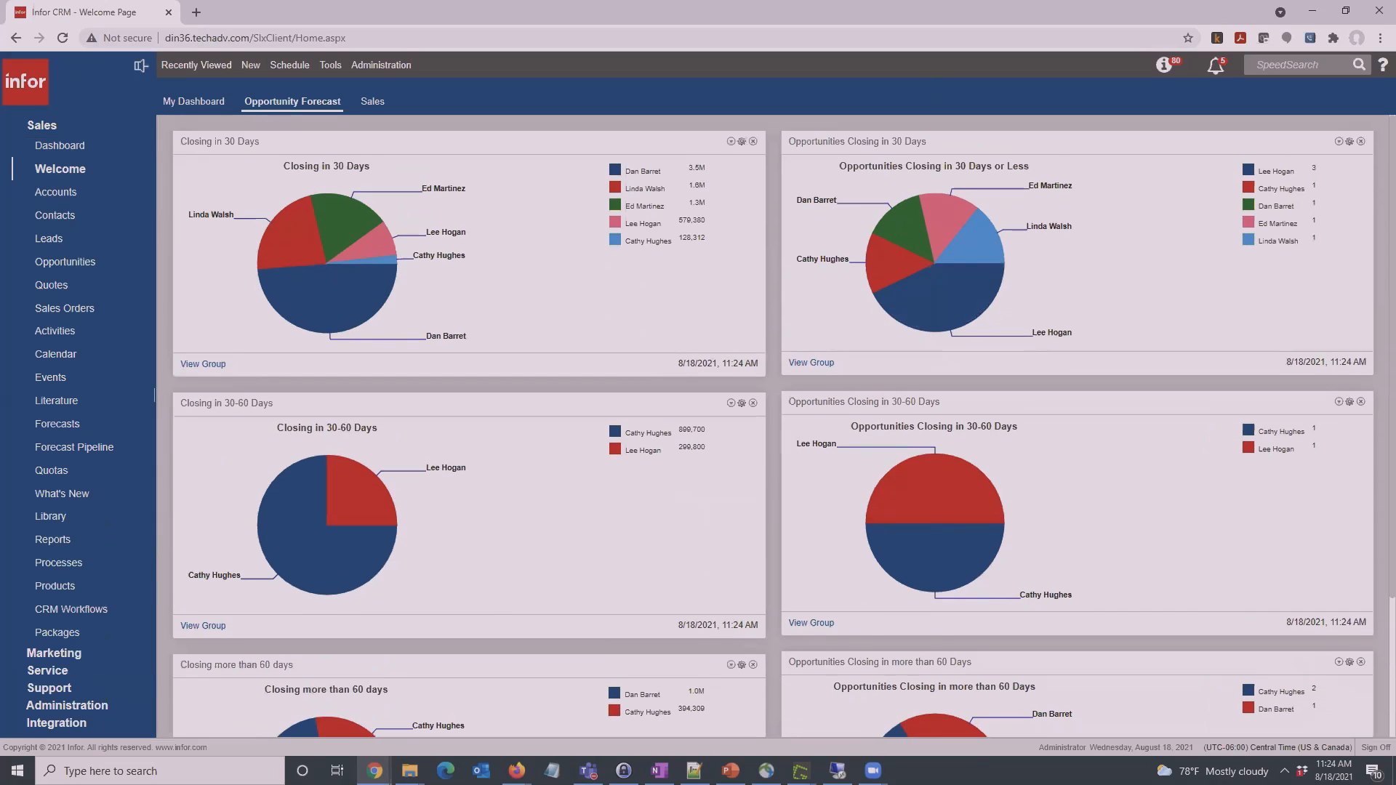